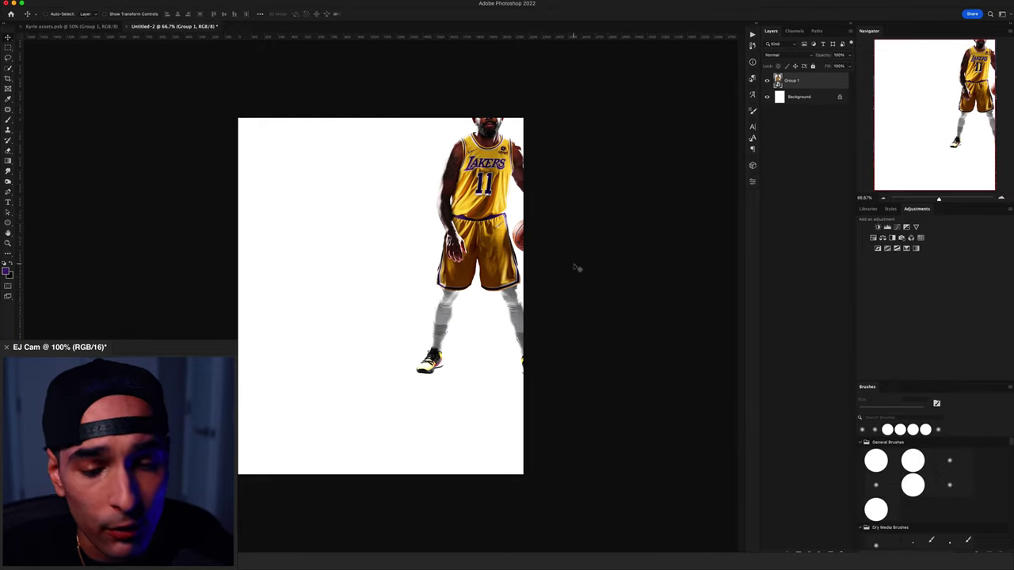
Step: Center the basketball player cutout on the blank canvas and scale it down slightly
{"action": "left_click_drag", "start_coordinate": [463, 232], "coordinate": [353, 293]}
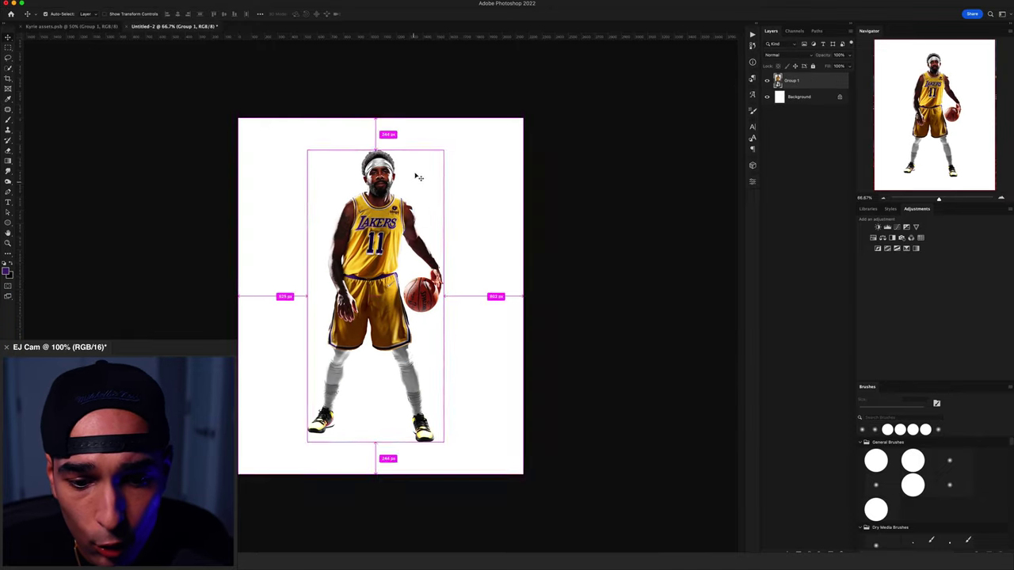
{"action": "key", "text": "super+t"}
{"action": "left_click_drag", "start_coordinate": [441, 149], "coordinate": [434, 179]}
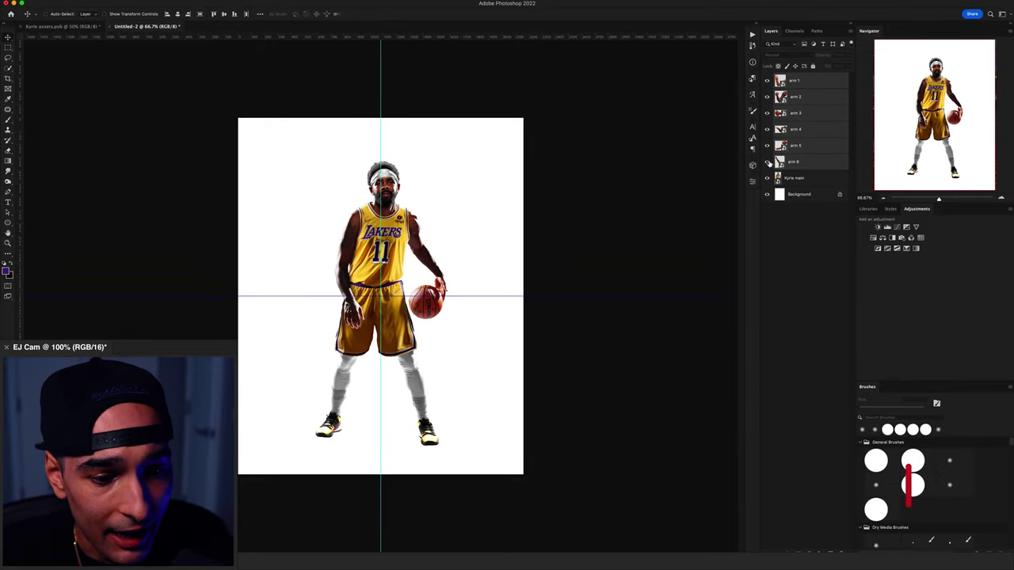
Step: Place the six arm layers over the player's upper body and bring the Kyrie main layer to the front of them
{"action": "left_click_drag", "start_coordinate": [441, 243], "coordinate": [389, 205]}
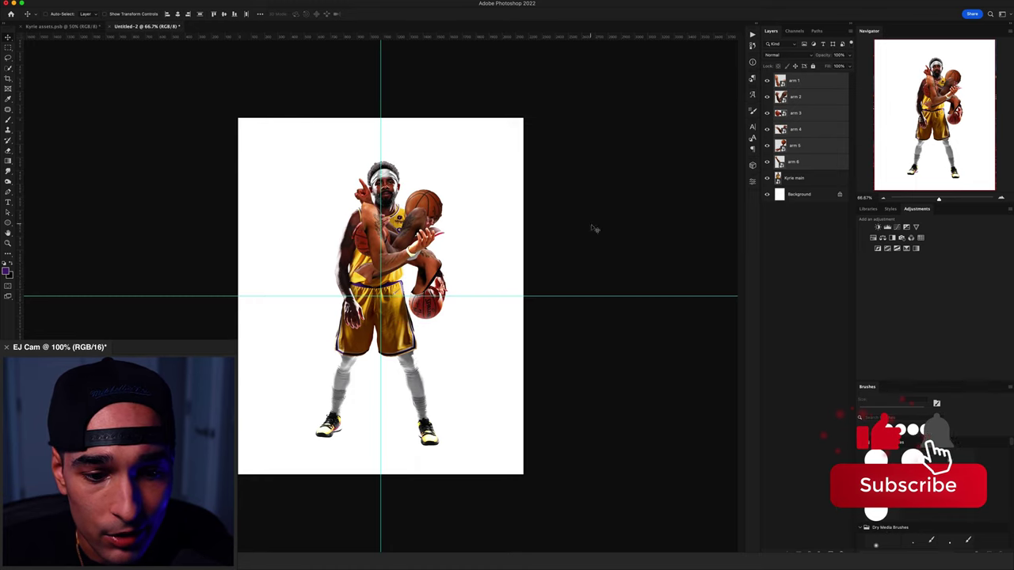
{"action": "left_click", "coordinate": [793, 180]}
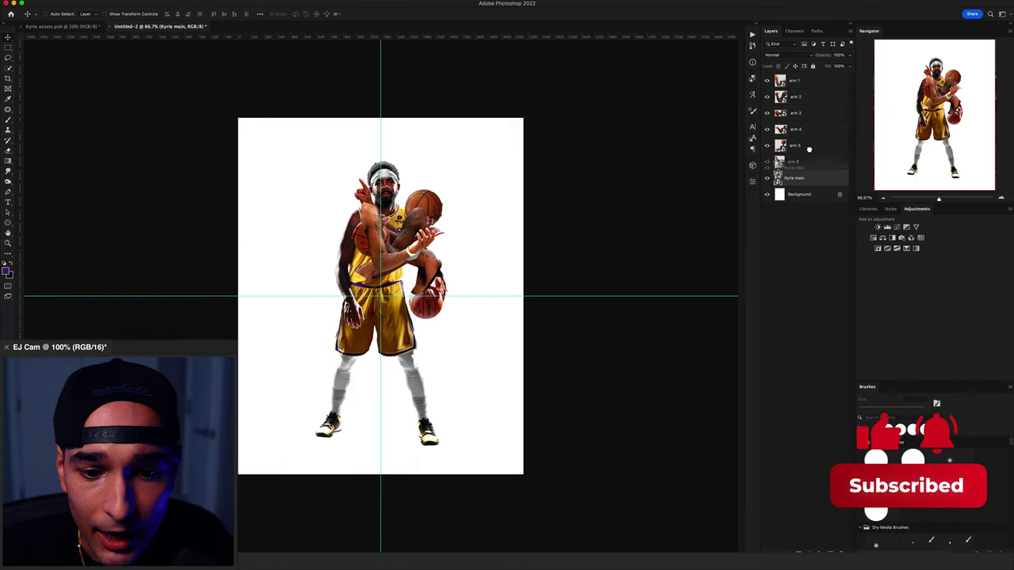
{"action": "left_click_drag", "start_coordinate": [809, 149], "coordinate": [802, 78]}
{"action": "key", "text": "super+1"}
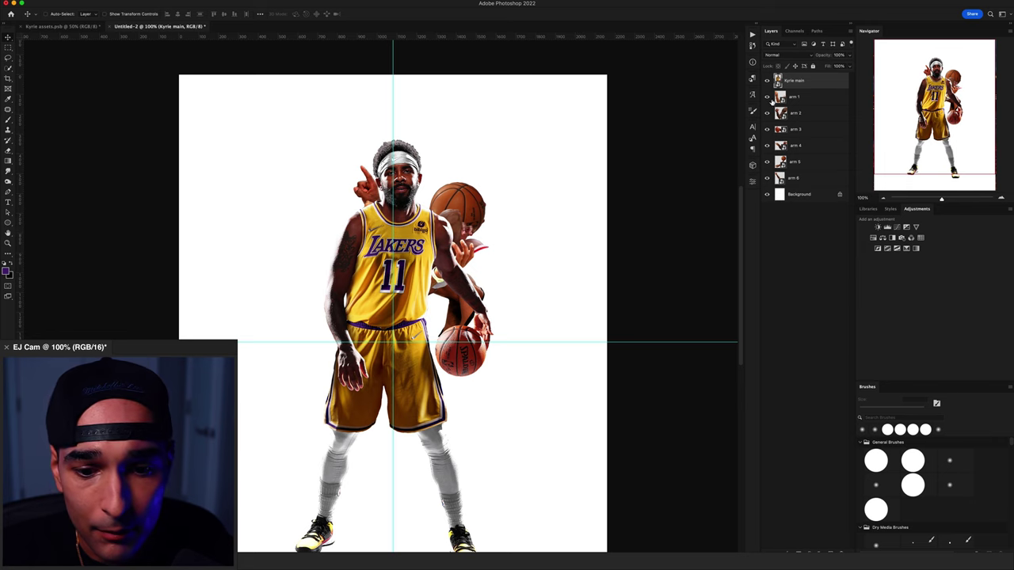
Step: Hide the arm 2 to arm 6 layers so only arm 1 remains with the player, and make arm 1 active
{"action": "left_click_drag", "start_coordinate": [765, 166], "coordinate": [765, 178]}
{"action": "left_click", "coordinate": [767, 97]}
{"action": "left_click", "coordinate": [798, 102]}
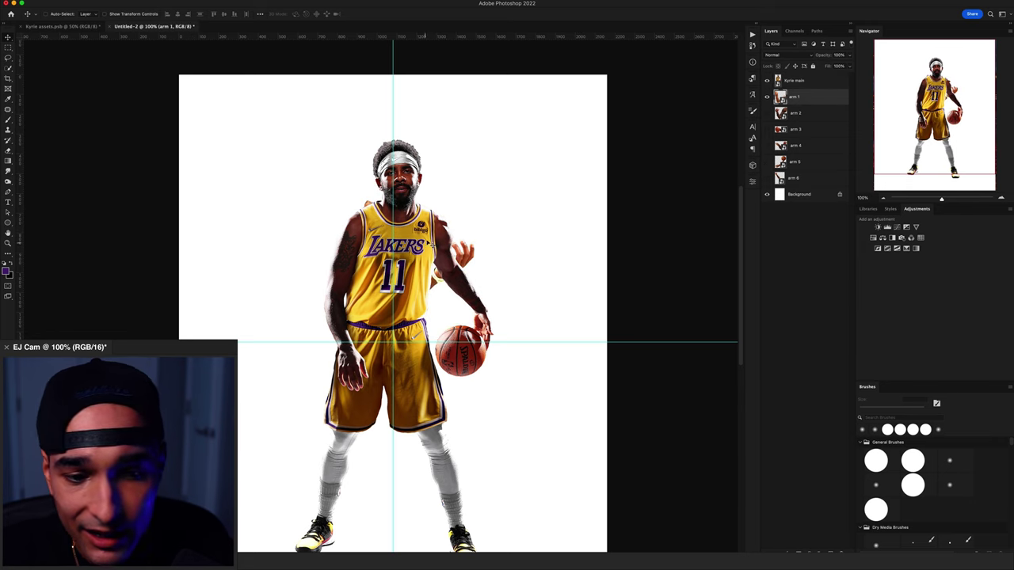
Step: Transform arm 1 so it extends outward from behind the player's torso, with its hand just above the dribbled basketball
{"action": "left_click_drag", "start_coordinate": [464, 262], "coordinate": [548, 255]}
{"action": "key", "text": "super+t"}
{"action": "left_click_drag", "start_coordinate": [492, 278], "coordinate": [488, 286]}
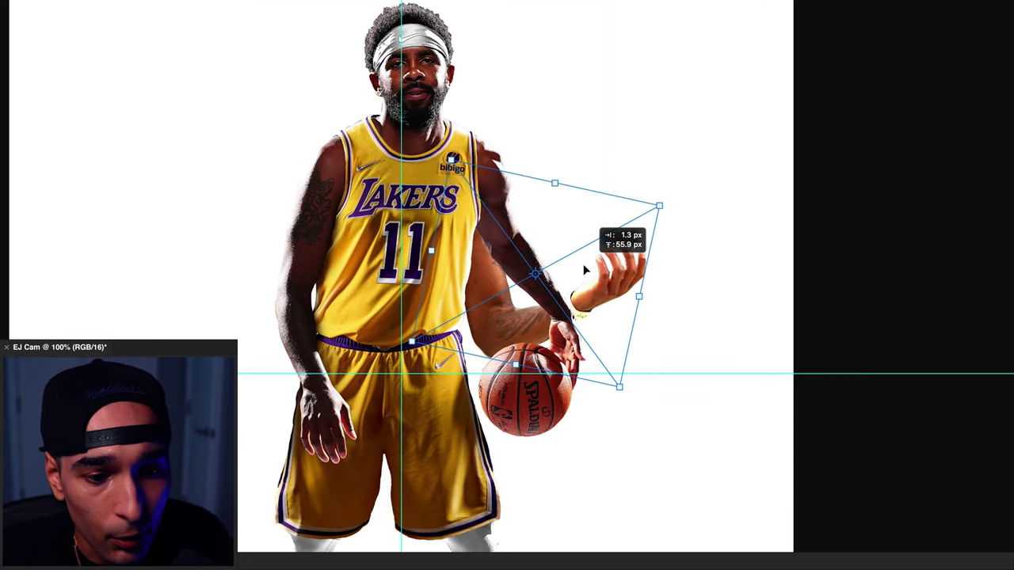
{"action": "left_click_drag", "start_coordinate": [572, 278], "coordinate": [572, 263]}
{"action": "left_click_drag", "start_coordinate": [729, 229], "coordinate": [732, 227]}
{"action": "key", "text": "Return"}
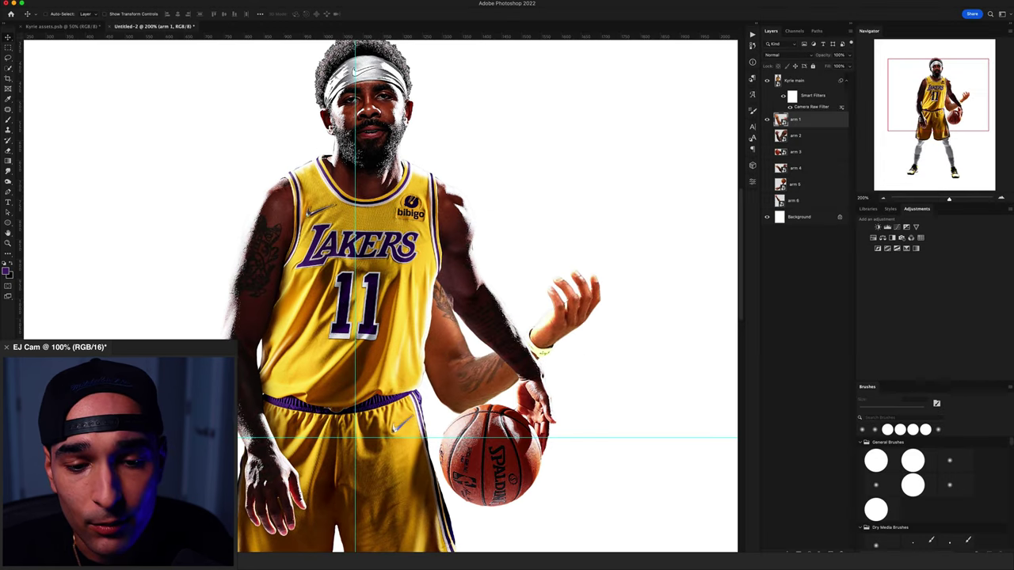
Step: Apply a Camera Raw filter to arm 1, darkening its tones to match the player
{"action": "left_click", "coordinate": [198, 4]}
{"action": "left_click", "coordinate": [237, 52]}
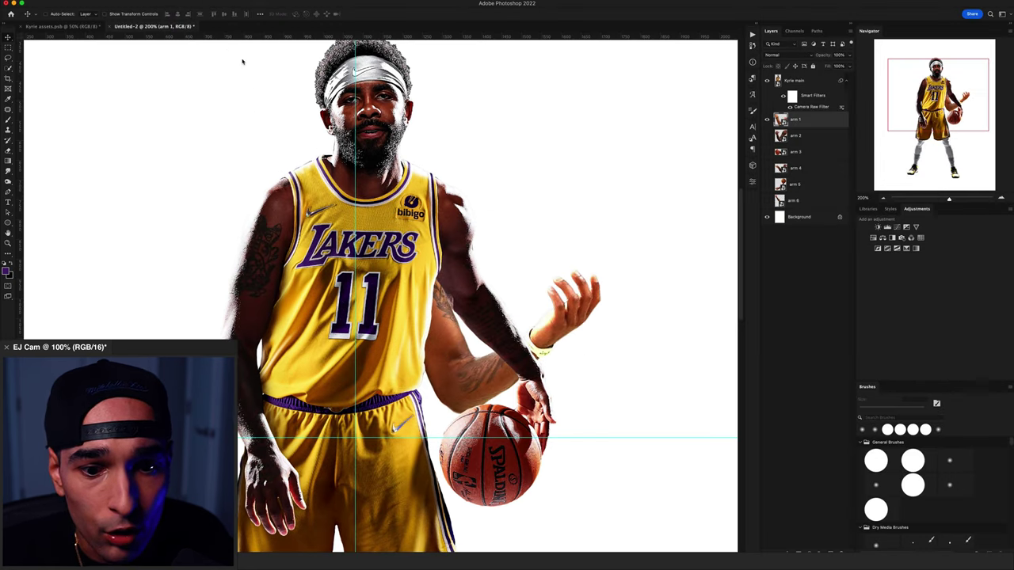
{"action": "left_click_drag", "start_coordinate": [802, 184], "coordinate": [798, 183]}
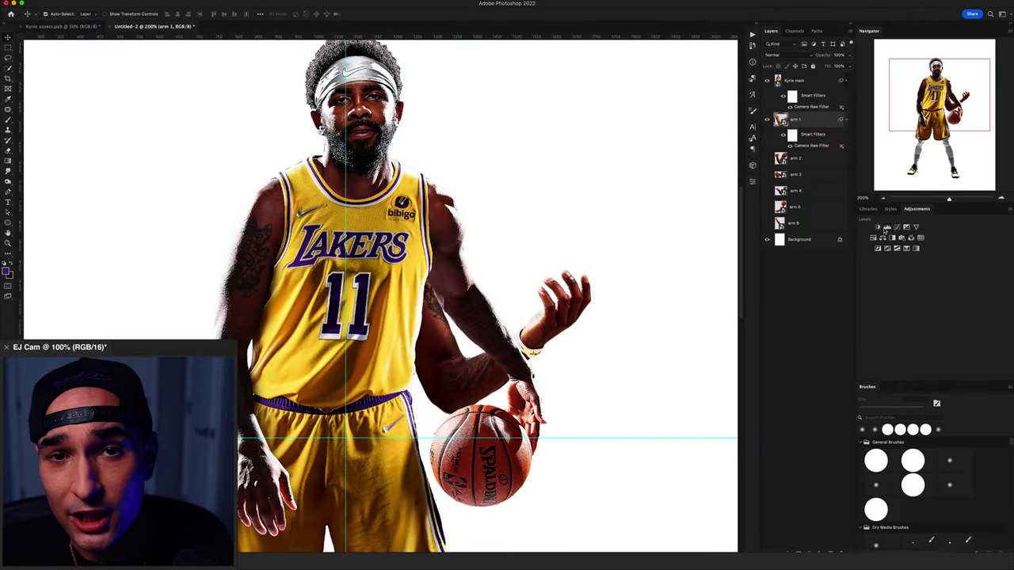
Step: Apply Color Balance to arm 1, setting the midtones to -12 on cyan-red and -6 on magenta-green
{"action": "key", "text": "super+b"}
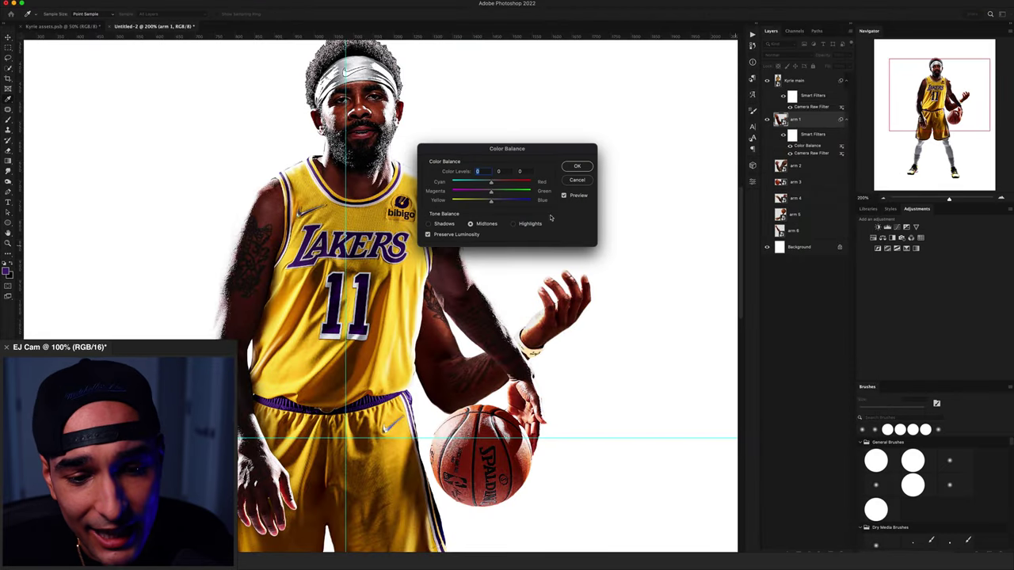
{"action": "left_click_drag", "start_coordinate": [520, 149], "coordinate": [551, 114]}
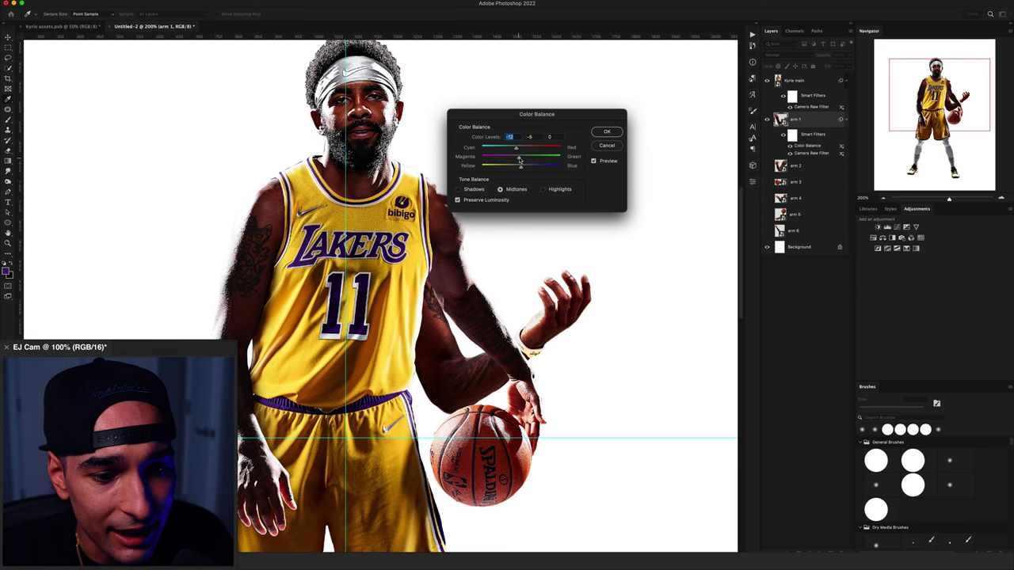
{"action": "key", "text": "Return"}
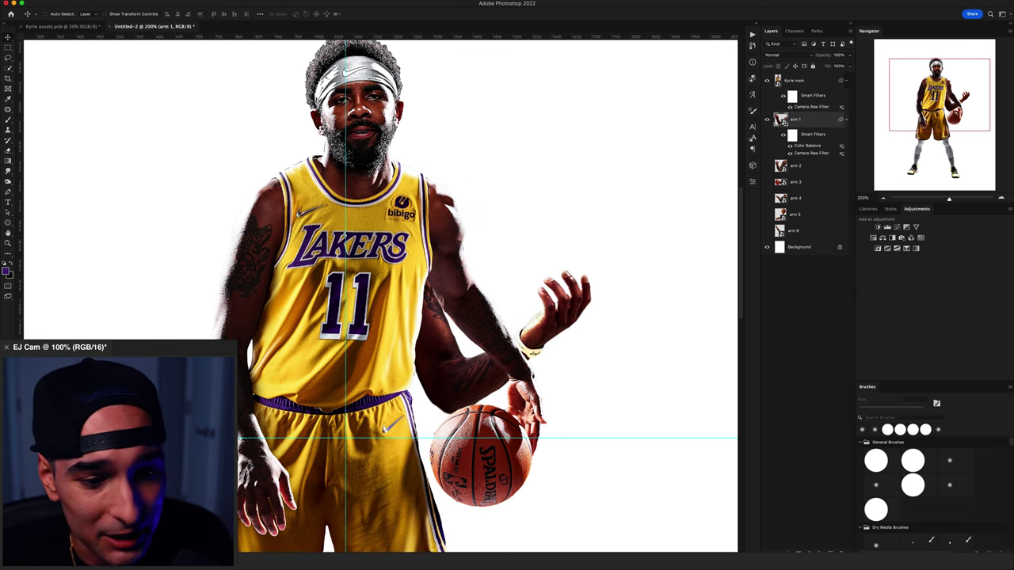
Step: Place the white-sleeved arm behind the shoulder above arm 1, and open arm 5's smart filter for editing
{"action": "left_click", "coordinate": [795, 165]}
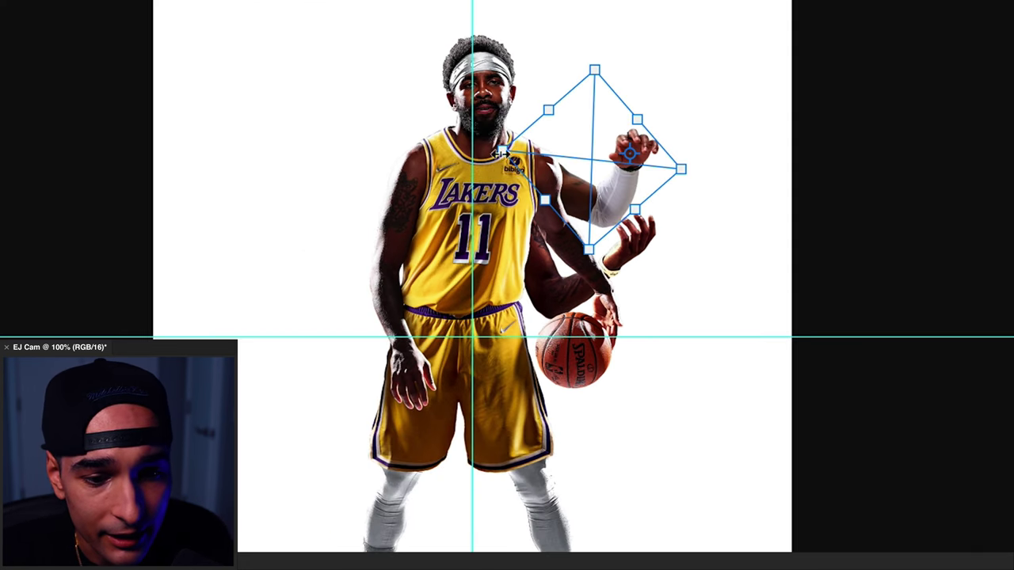
{"action": "left_click_drag", "start_coordinate": [495, 156], "coordinate": [491, 128]}
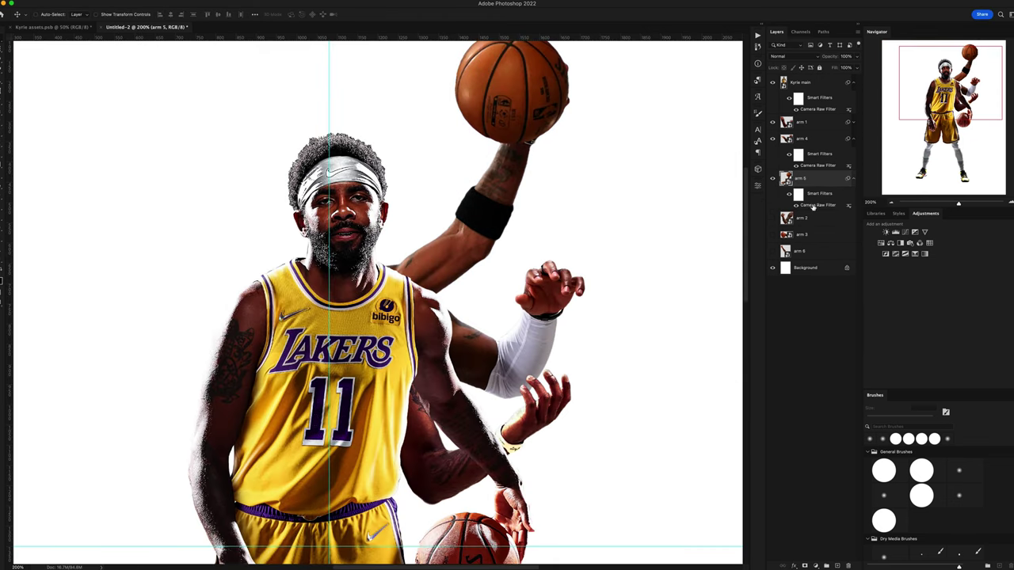
{"action": "double_click", "coordinate": [816, 196]}
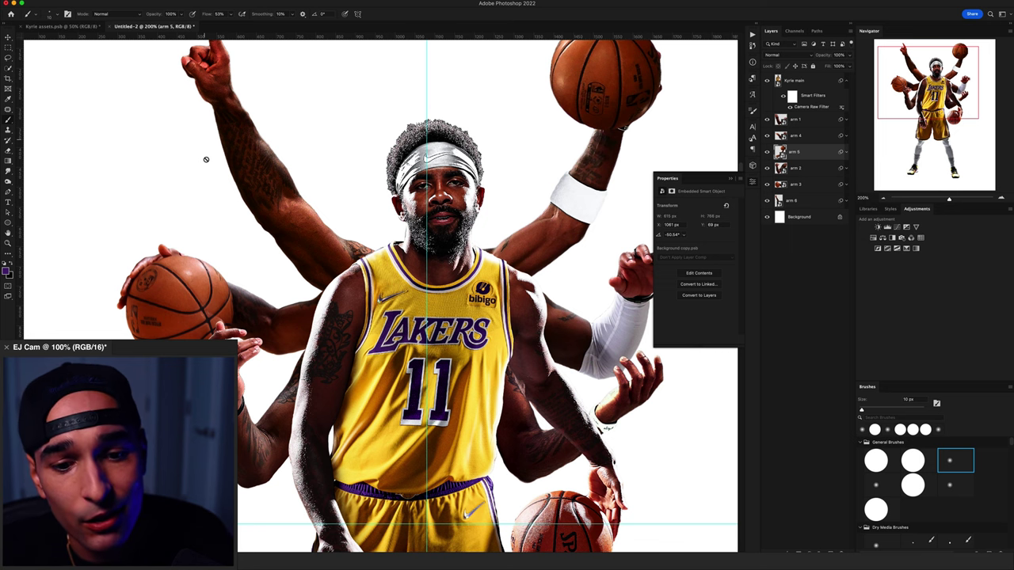
Step: Add an Exposure adjustment above arm 1, raising the exposure to about +3.87 and setting gamma correction to 1.03
{"action": "left_click_drag", "start_coordinate": [539, 233], "coordinate": [516, 225]}
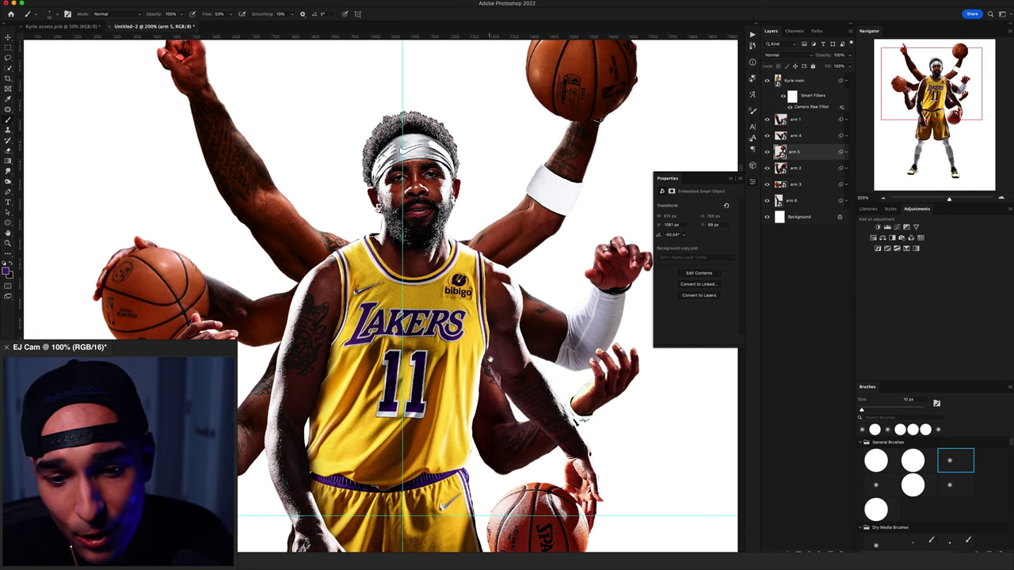
{"action": "left_click_drag", "start_coordinate": [490, 360], "coordinate": [474, 344]}
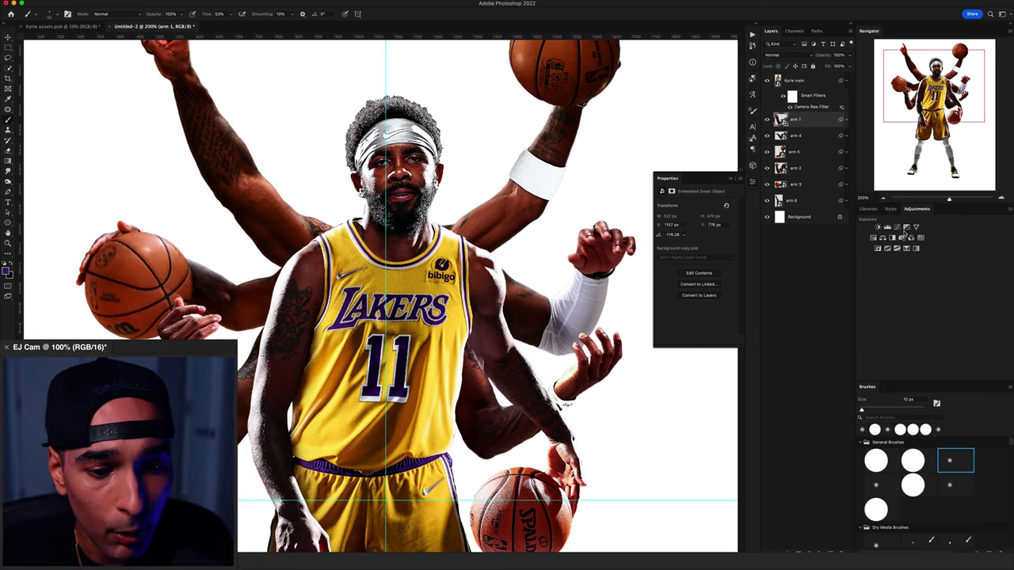
{"action": "left_click", "coordinate": [906, 227]}
{"action": "left_click", "coordinate": [708, 228]}
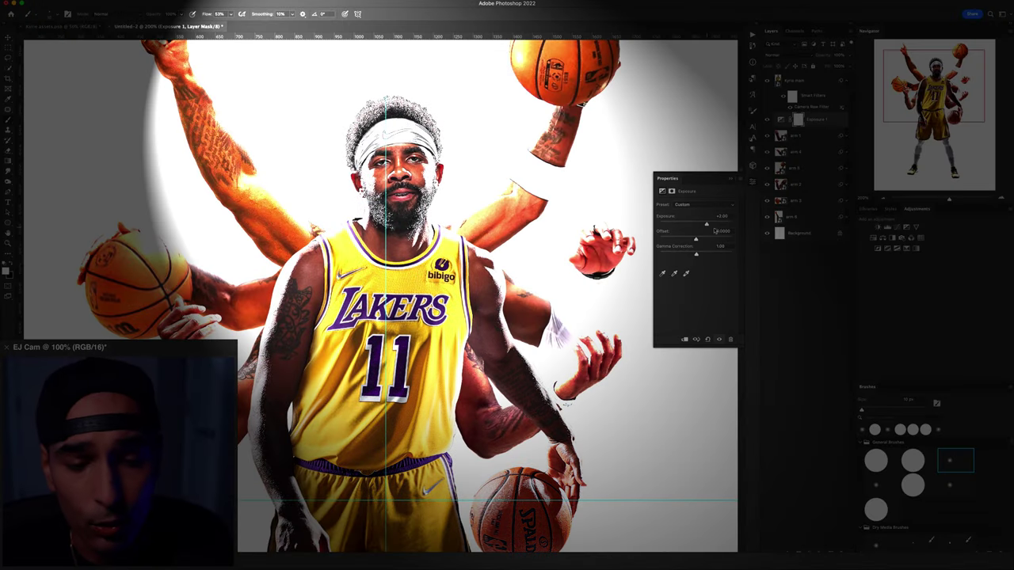
{"action": "left_click_drag", "start_coordinate": [718, 226], "coordinate": [695, 256]}
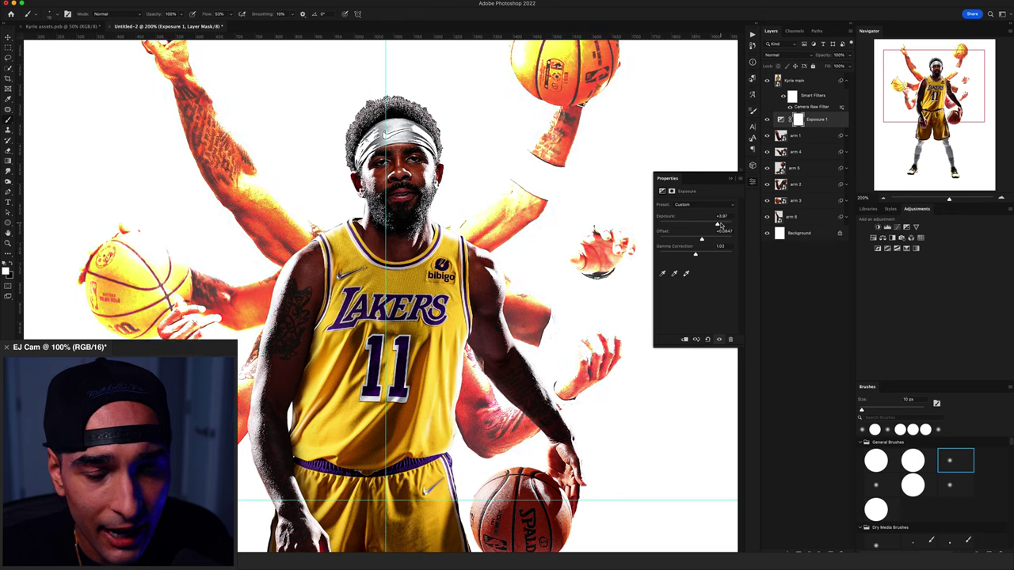
{"action": "double_click", "coordinate": [819, 225]}
{"action": "left_click_drag", "start_coordinate": [823, 221], "coordinate": [850, 216]}
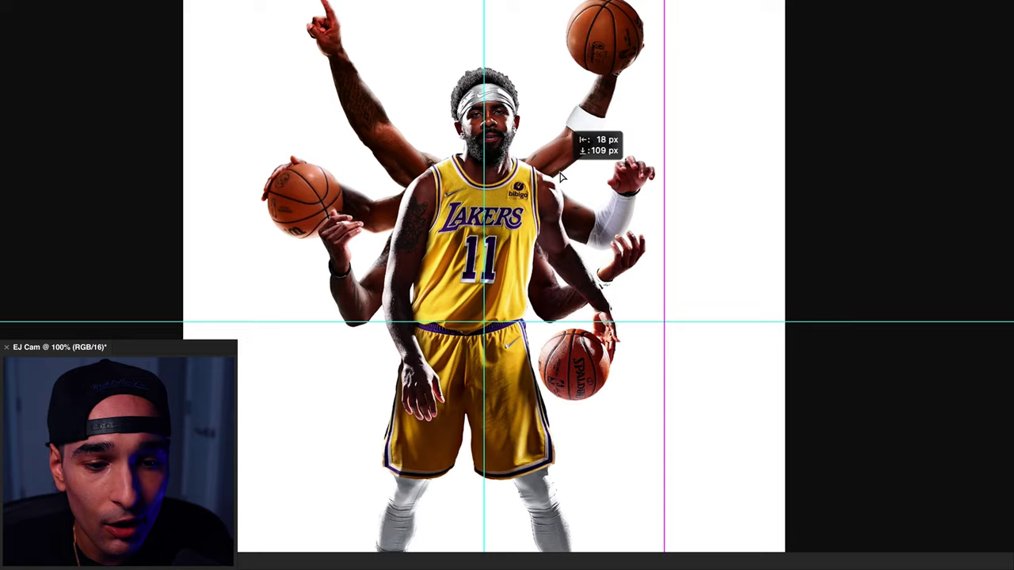
Step: Reposition the player together with all the added arms on the canvas
{"action": "left_click_drag", "start_coordinate": [569, 158], "coordinate": [600, 165]}
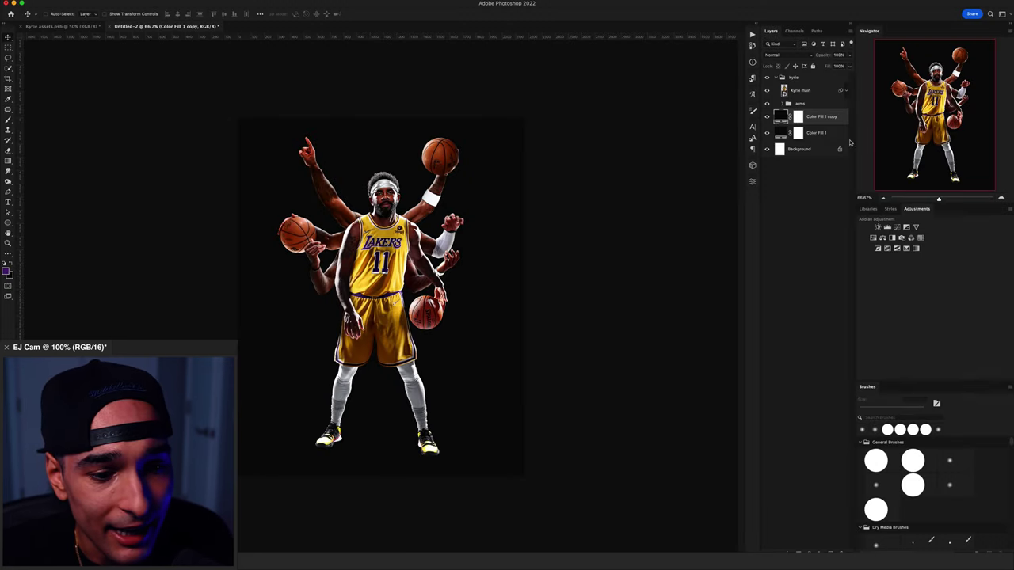
Step: Turn the Color Fill 1 copy mask black and enlarge a soft round brush for painting on it
{"action": "left_click", "coordinate": [1001, 199]}
{"action": "left_click", "coordinate": [797, 118]}
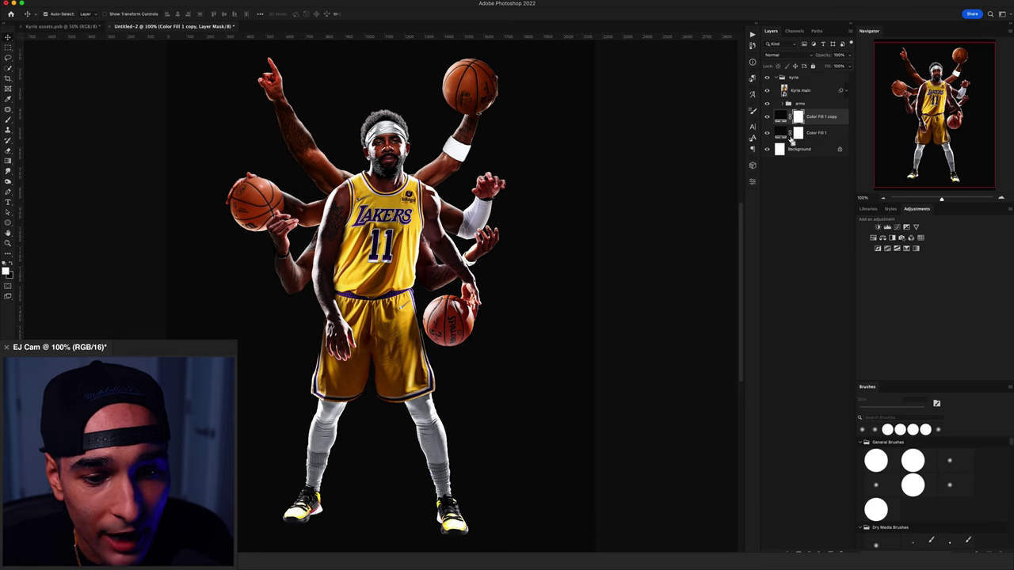
{"action": "double_click", "coordinate": [781, 117]}
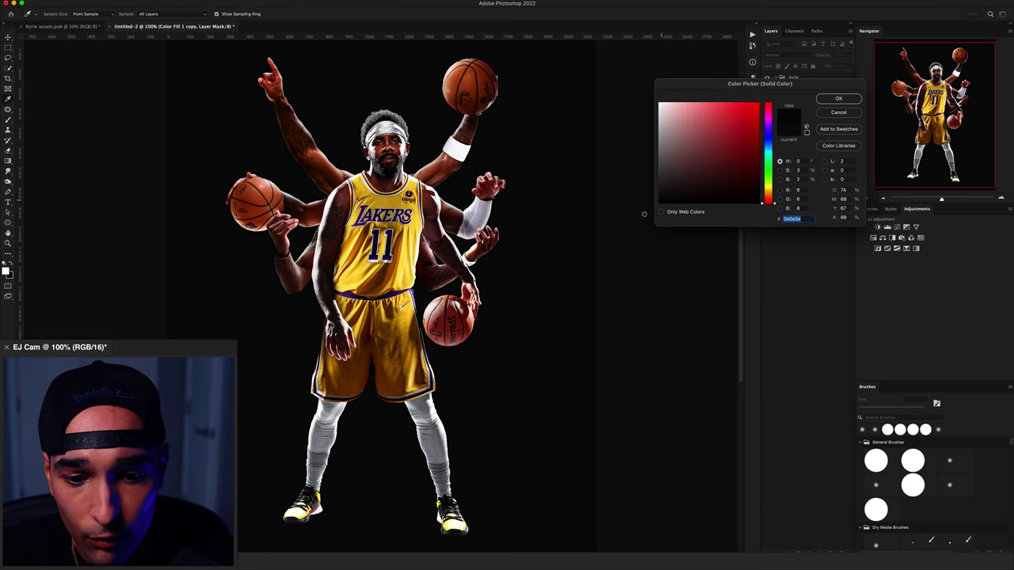
{"action": "left_click", "coordinate": [852, 115]}
{"action": "left_click", "coordinate": [883, 198]}
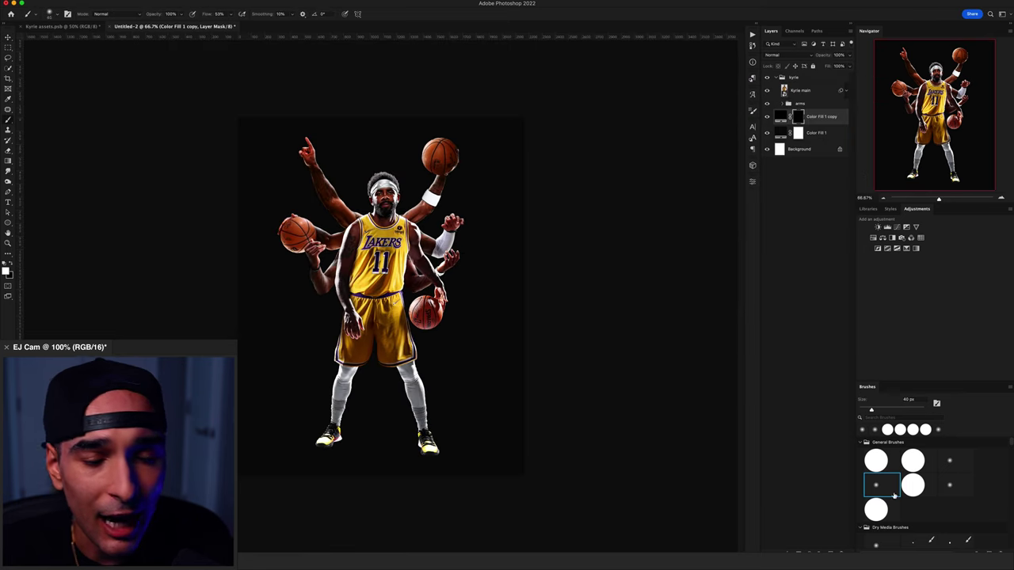
{"action": "key", "text": "]"}
{"action": "key", "text": "]"}
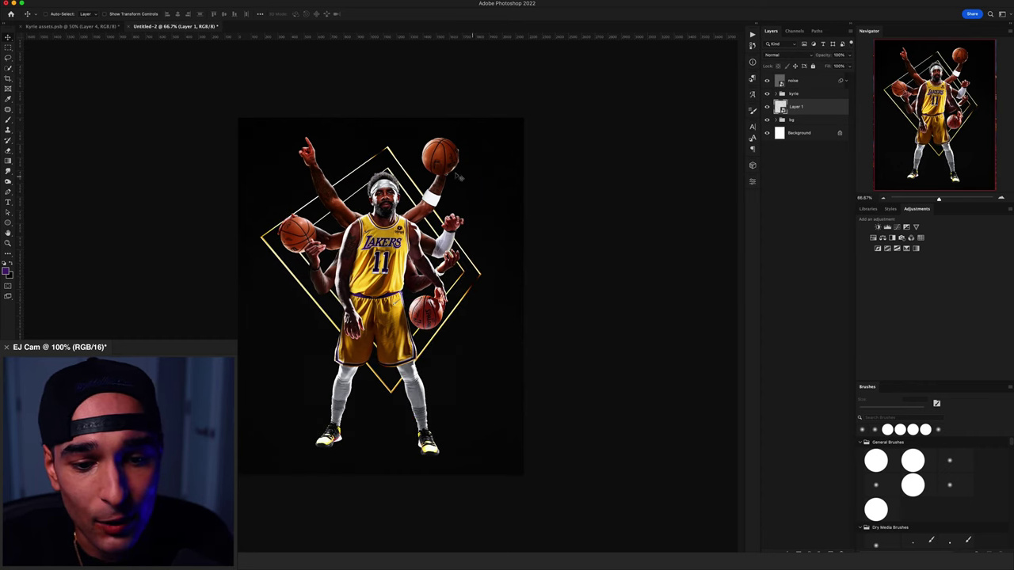
Step: Lower the gold diamond frame on Layer 1 behind the player, nudging it slightly right and further down
{"action": "key", "text": "ctrl+t"}
{"action": "mouse_move", "coordinate": [424, 216]}
{"action": "left_mouse_down"}
{"action": "mouse_move", "coordinate": [413, 227]}
{"action": "mouse_move", "coordinate": [414, 212]}
{"action": "left_mouse_up"}
{"action": "key", "text": "Return"}
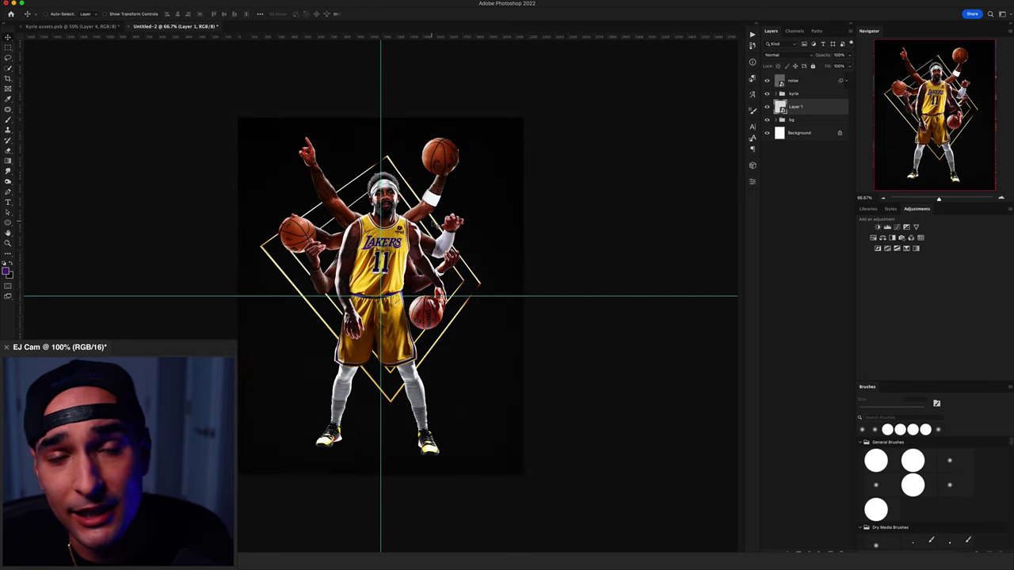
{"action": "key", "text": "shift+Right"}
{"action": "key", "text": "Down"}
{"action": "key", "text": "Down"}
{"action": "key", "text": "Down"}
{"action": "key", "text": "Down"}
{"action": "key", "text": "Down"}
{"action": "key", "text": "Down"}
{"action": "key", "text": "Down"}
{"action": "key", "text": "Down"}
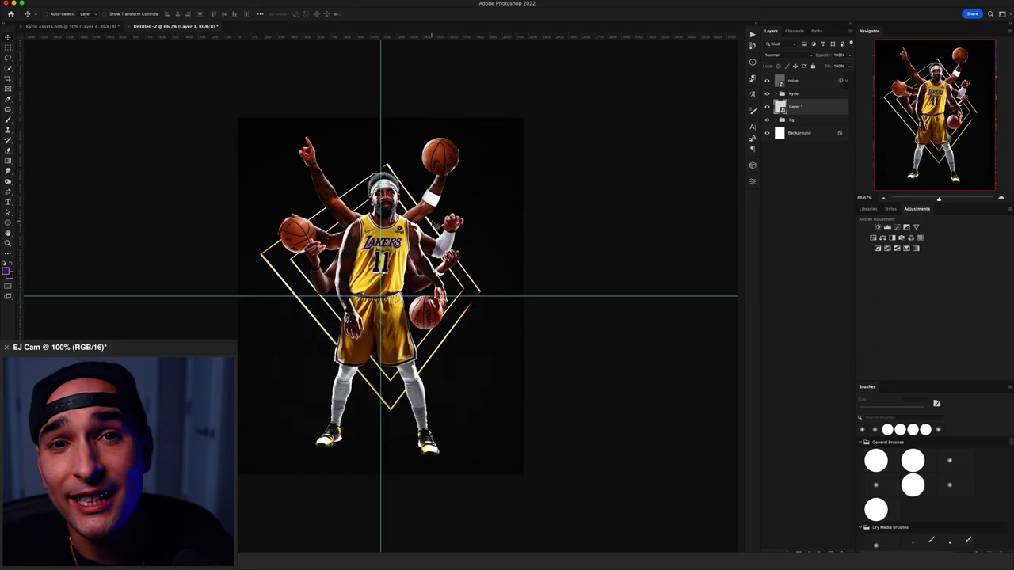
{"action": "key", "text": "Down"}
{"action": "key", "text": "Down"}
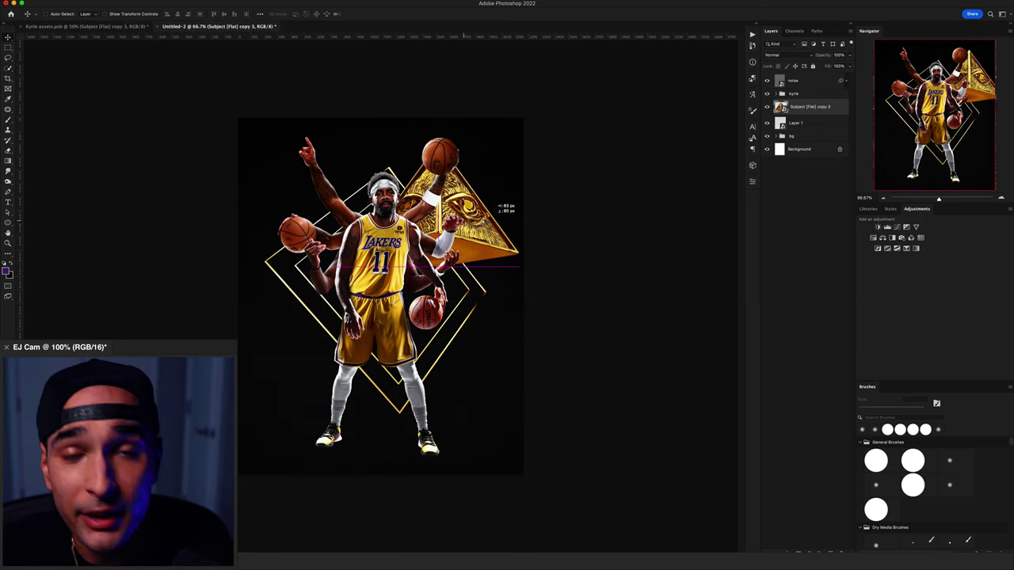
Step: Move the gold pyramid so it sits centered behind the player's head
{"action": "left_click_drag", "start_coordinate": [494, 213], "coordinate": [379, 195]}
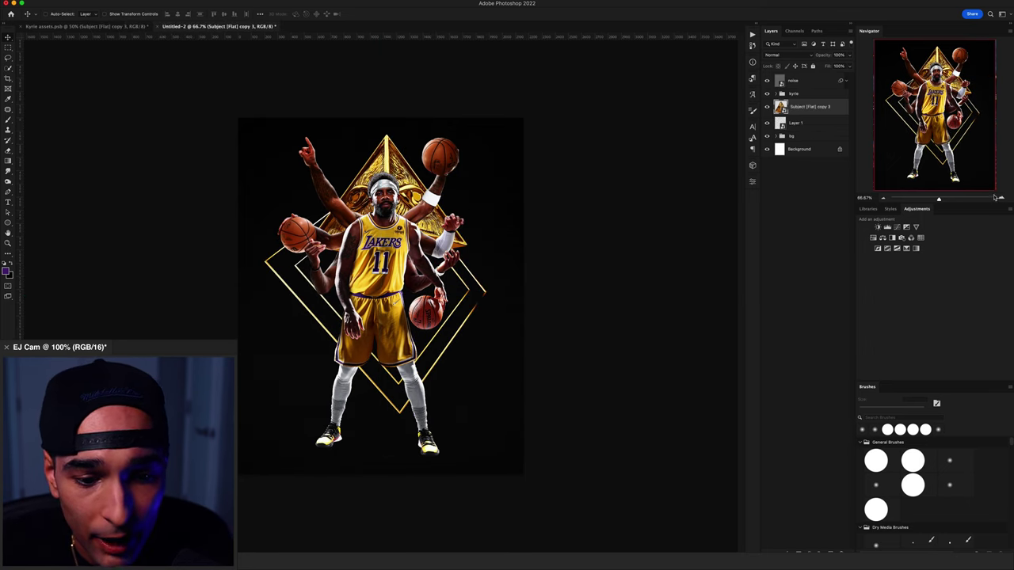
{"action": "key", "text": "super+plus"}
{"action": "key", "text": "super+plus"}
{"action": "left_click_drag", "start_coordinate": [644, 139], "coordinate": [663, 314]}
{"action": "key", "text": "super+minus"}
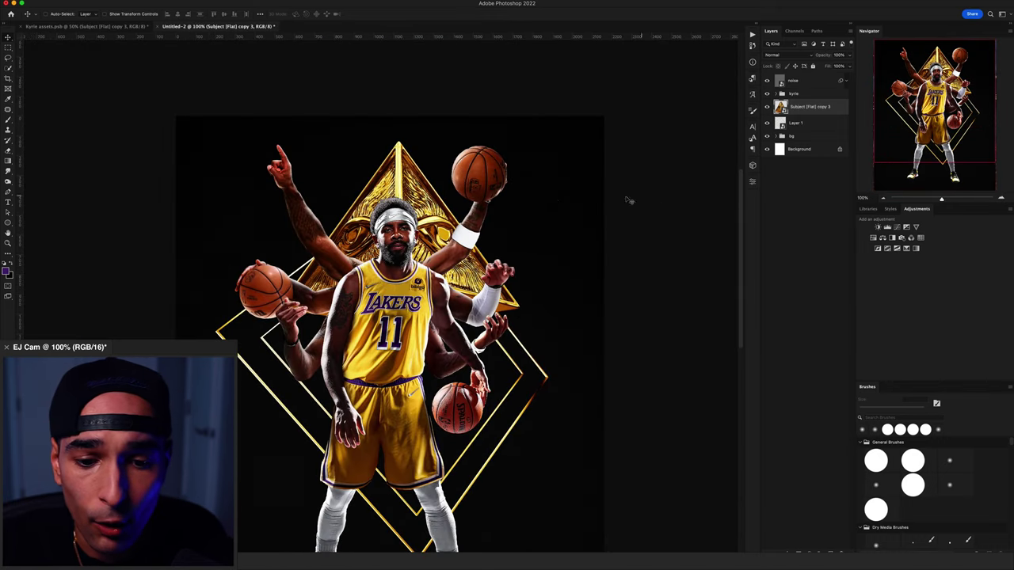
{"action": "left_click_drag", "start_coordinate": [453, 216], "coordinate": [445, 209]}
Step: Scale the gold pyramid down to about 40% and raise it so its eyes sit above the player's head
{"action": "key", "text": "super+t"}
{"action": "left_click_drag", "start_coordinate": [513, 132], "coordinate": [462, 170]}
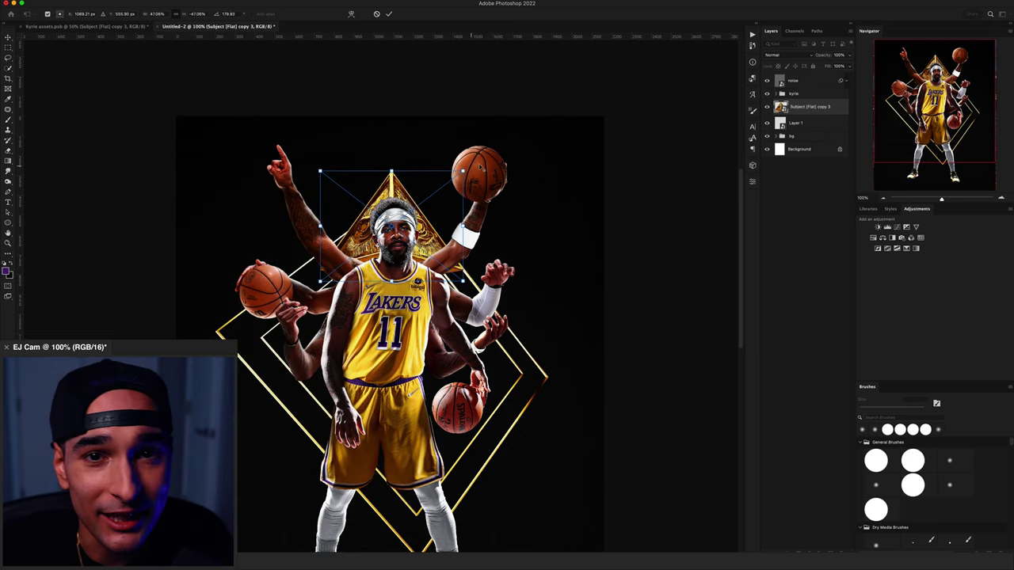
{"action": "left_click_drag", "start_coordinate": [424, 230], "coordinate": [424, 197]}
{"action": "left_click_drag", "start_coordinate": [320, 249], "coordinate": [334, 239]}
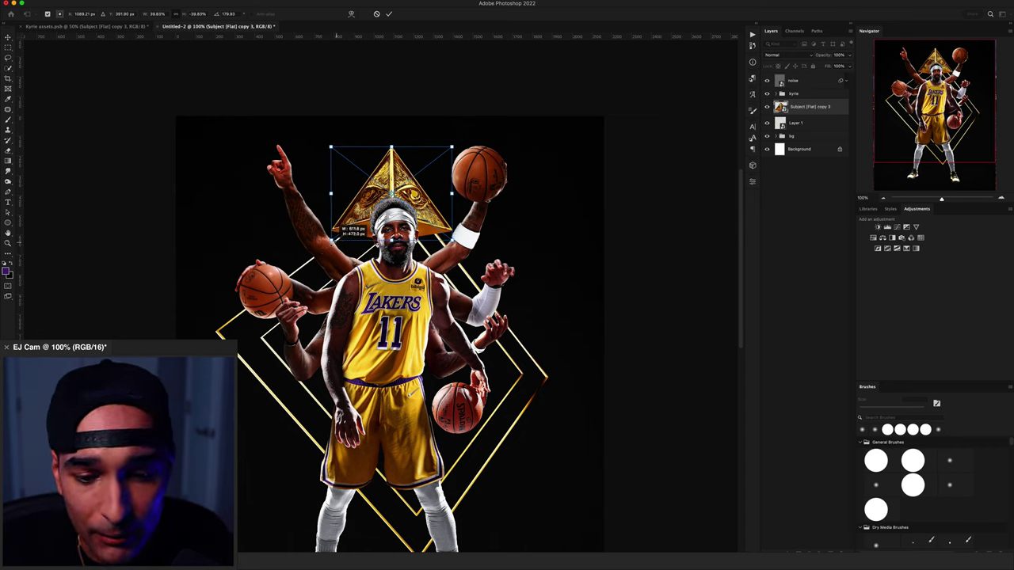
{"action": "key", "text": "Return"}
{"action": "key", "text": "shift+Up"}
{"action": "key", "text": "shift+Up"}
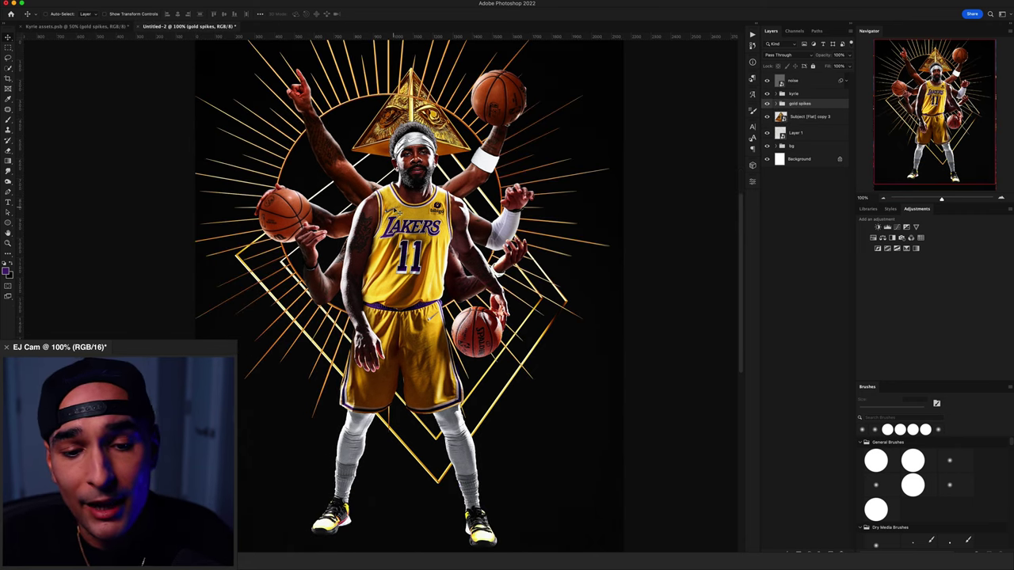
Step: Shift the gold spikes group to the right and send it behind the pyramid layer
{"action": "left_click_drag", "start_coordinate": [513, 156], "coordinate": [566, 152]}
{"action": "key", "text": "ctrl+bracketleft"}
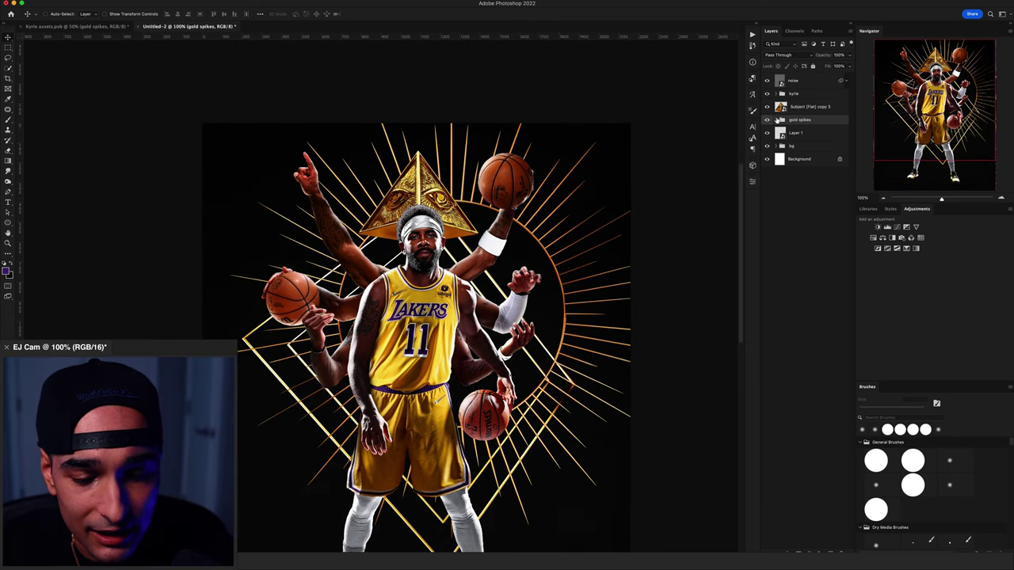
{"action": "left_click", "coordinate": [781, 120]}
{"action": "left_click", "coordinate": [824, 132]}
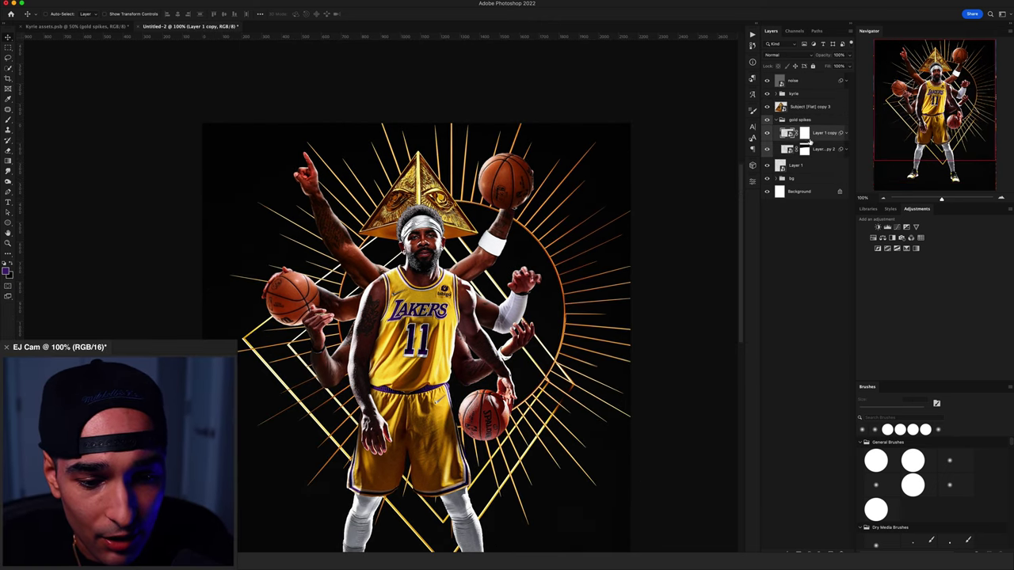
{"action": "left_click_drag", "start_coordinate": [559, 191], "coordinate": [475, 174]}
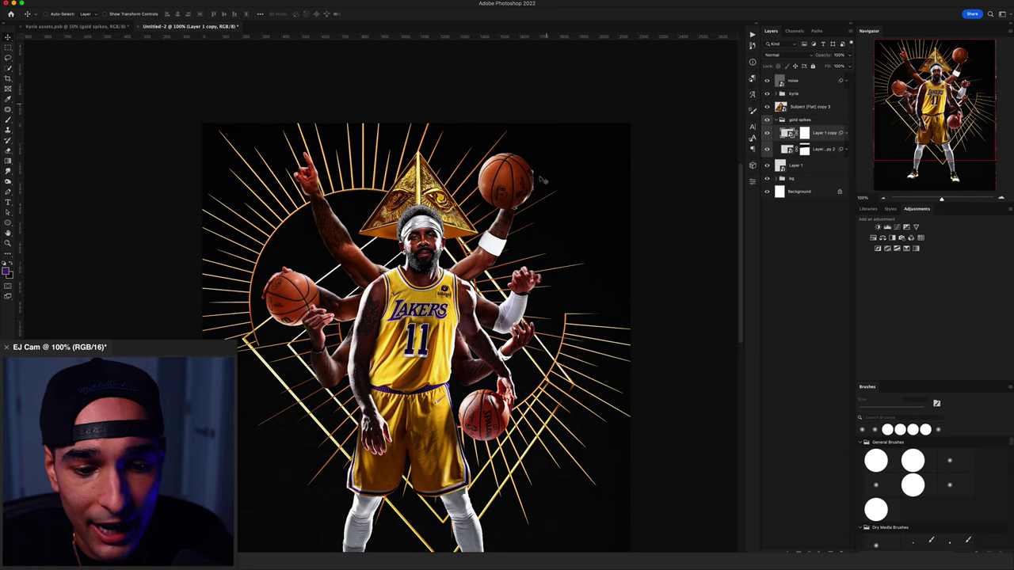
{"action": "key", "text": "super+z"}
{"action": "left_click", "coordinate": [776, 120]}
Step: Scale the gold spikes group down to about 51% and move it up so it radiates from behind the pyramid
{"action": "key", "text": "super+t"}
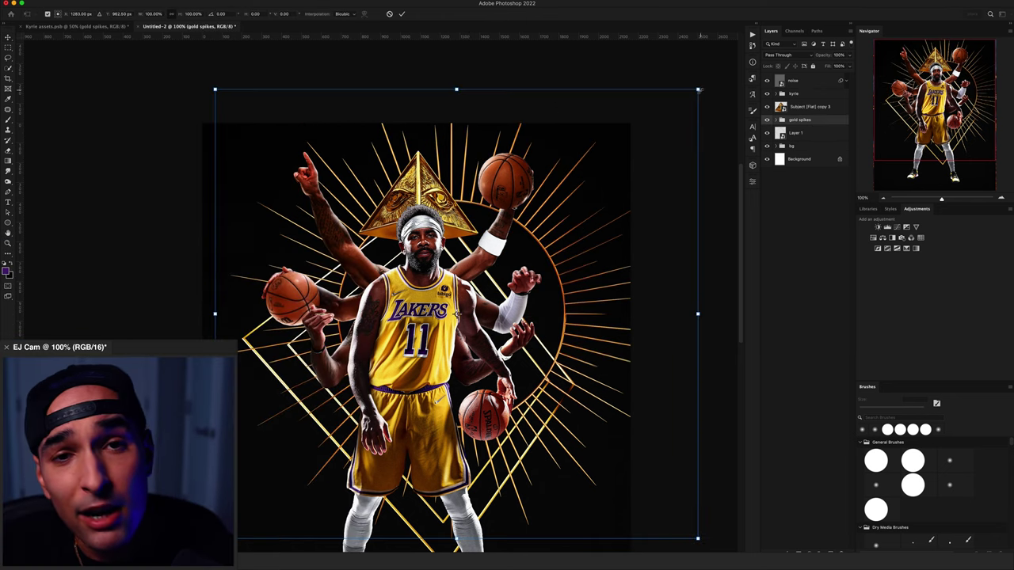
{"action": "left_click_drag", "start_coordinate": [597, 168], "coordinate": [584, 183]}
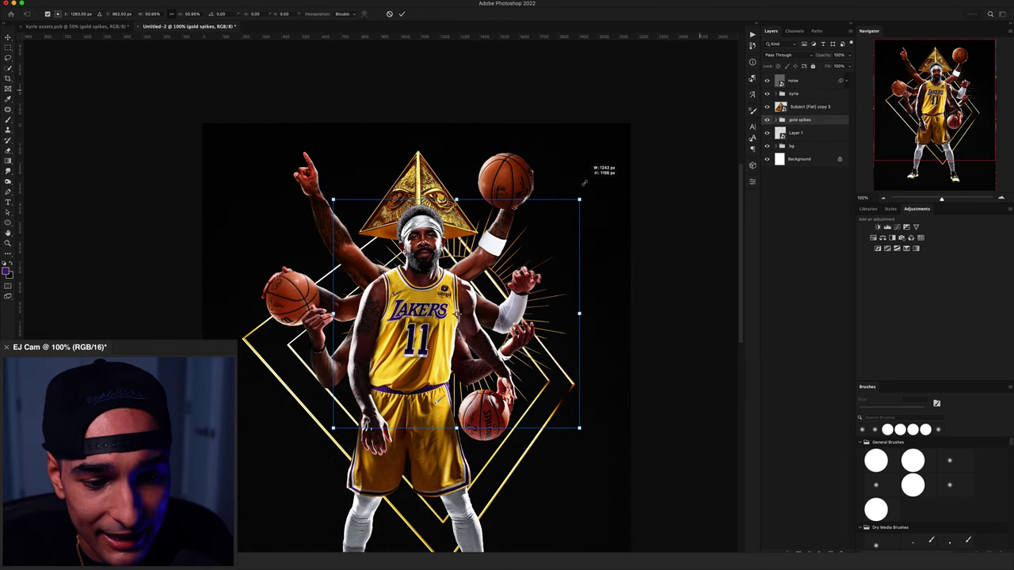
{"action": "left_click_drag", "start_coordinate": [459, 308], "coordinate": [422, 206]}
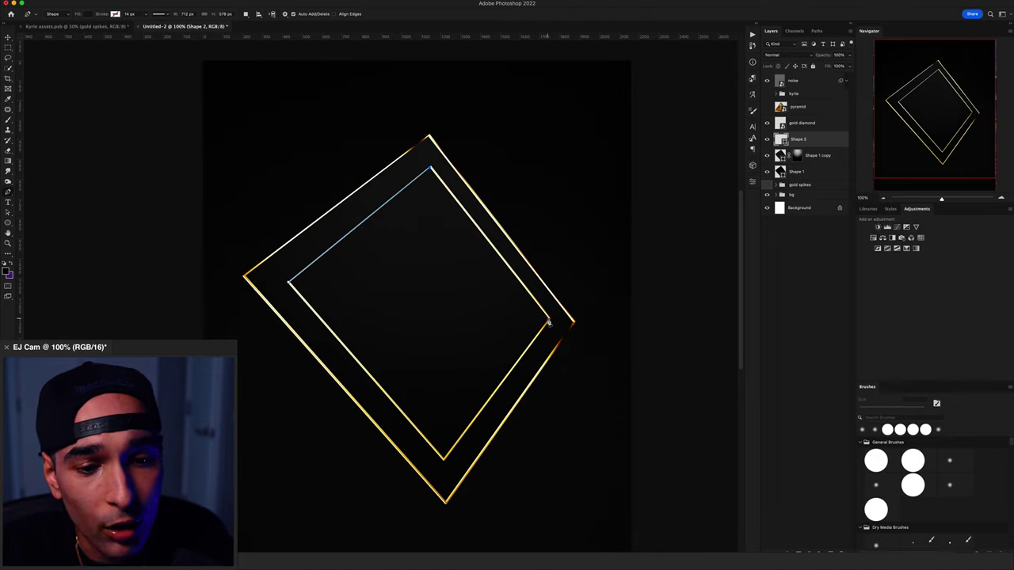
Step: Draw a filled diamond shape along the inner gold frame's corners and color it bright purple
{"action": "left_click", "coordinate": [548, 323]}
{"action": "left_click", "coordinate": [446, 462]}
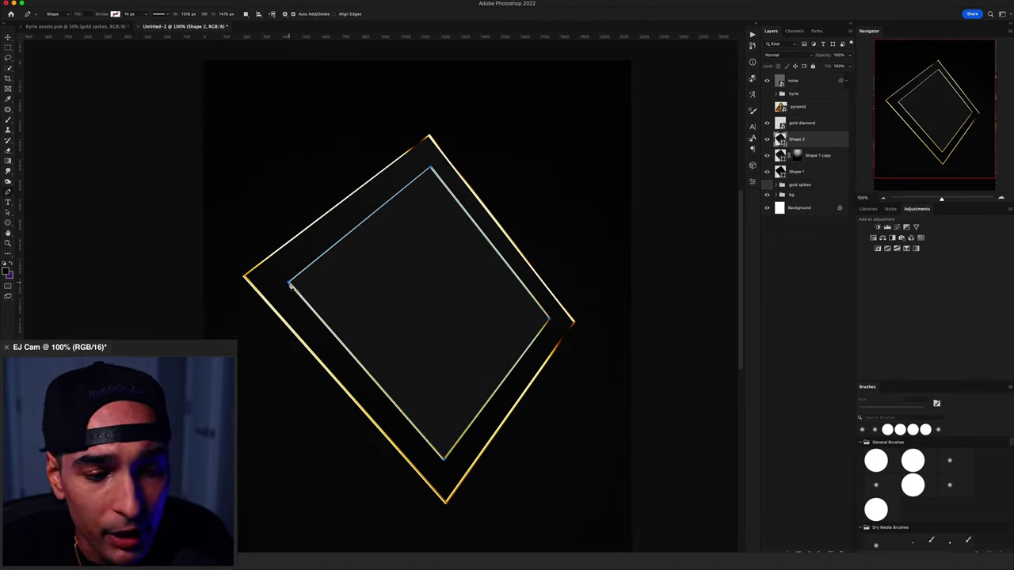
{"action": "key", "text": "Return"}
{"action": "double_click", "coordinate": [781, 138]}
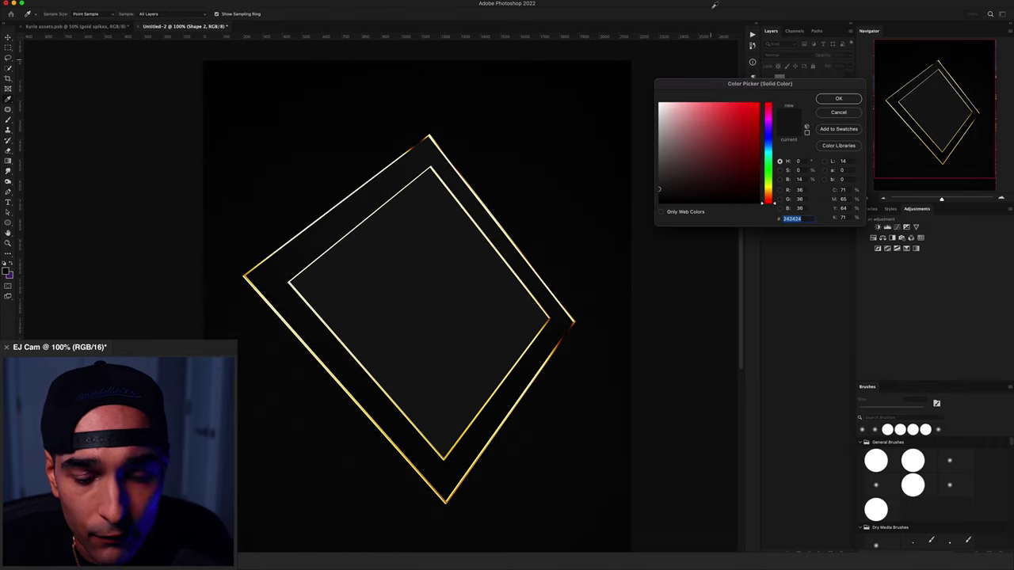
{"action": "left_click_drag", "start_coordinate": [772, 125], "coordinate": [768, 121]}
{"action": "left_click", "coordinate": [758, 154]}
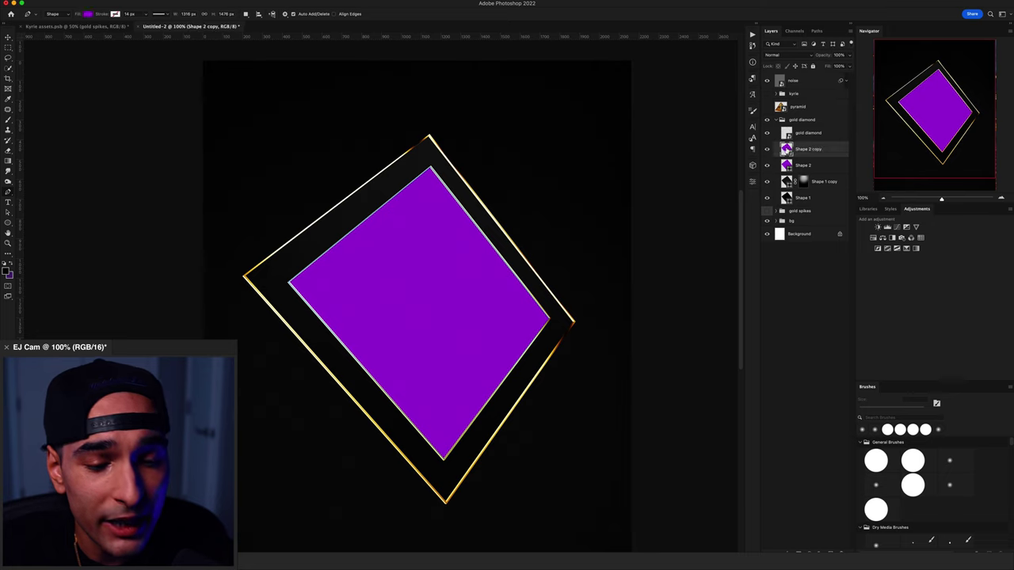
Step: Recolor the copied diamond black behind a hidden mask and reveal it with a large soft brush over the upper part
{"action": "double_click", "coordinate": [787, 151]}
{"action": "left_click", "coordinate": [759, 188]}
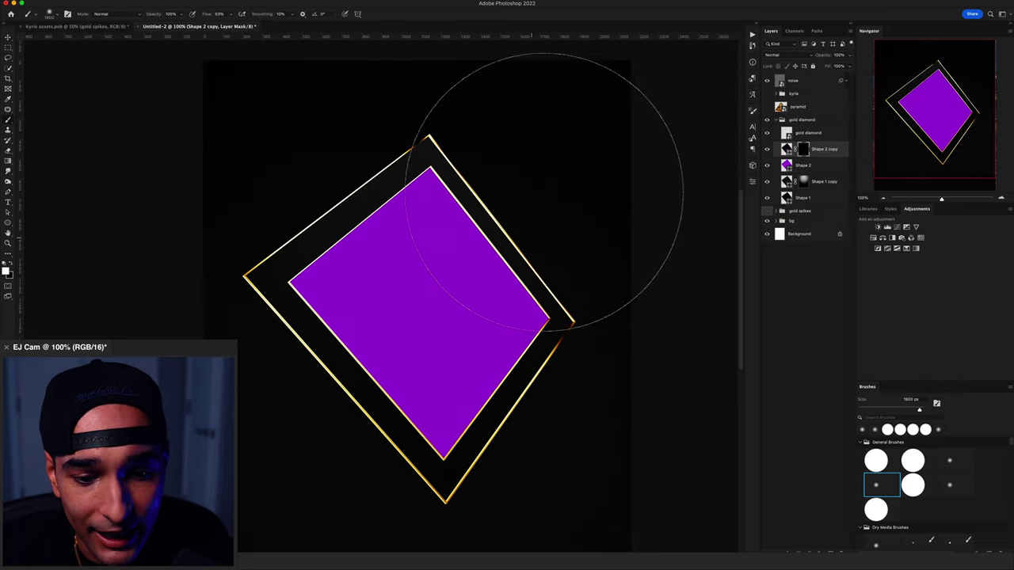
{"action": "mouse_move", "coordinate": [543, 181]}
{"action": "left_mouse_down"}
{"action": "mouse_move", "coordinate": [393, 141]}
{"action": "mouse_move", "coordinate": [259, 181]}
{"action": "mouse_move", "coordinate": [468, 130]}
{"action": "mouse_move", "coordinate": [664, 182]}
{"action": "mouse_move", "coordinate": [507, 111]}
{"action": "left_mouse_up"}
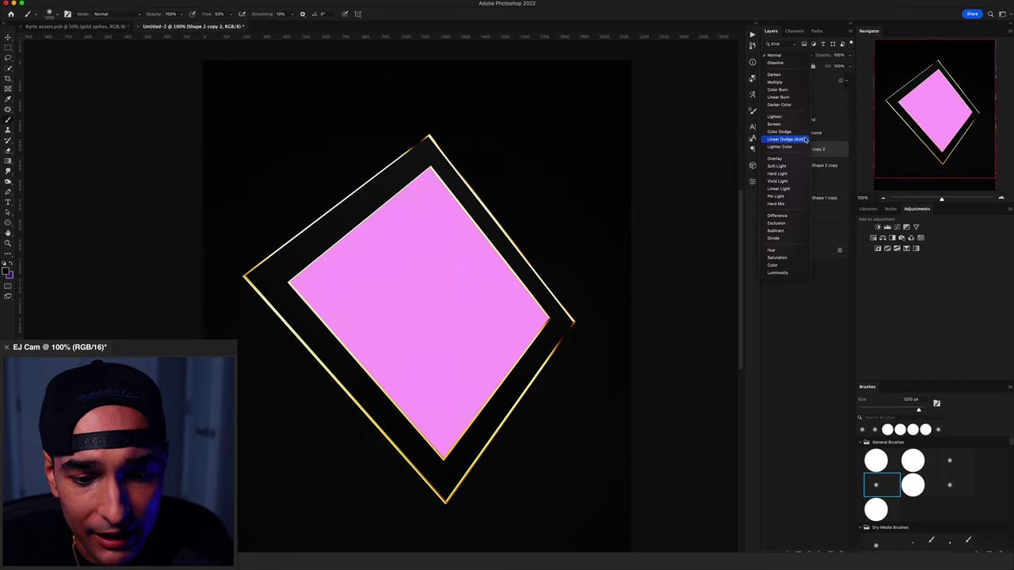
Step: Set the pink diamond copy to Linear Dodge (Add), hide it with a mask and brush it in near the lower tip
{"action": "left_click", "coordinate": [805, 139]}
{"action": "left_click", "coordinate": [798, 552], "text": "alt"}
{"action": "mouse_move", "coordinate": [456, 461]}
{"action": "left_mouse_down"}
{"action": "mouse_move", "coordinate": [371, 490]}
{"action": "mouse_move", "coordinate": [401, 469]}
{"action": "mouse_move", "coordinate": [455, 459]}
{"action": "mouse_move", "coordinate": [393, 474]}
{"action": "mouse_move", "coordinate": [470, 476]}
{"action": "mouse_move", "coordinate": [345, 468]}
{"action": "left_mouse_up"}
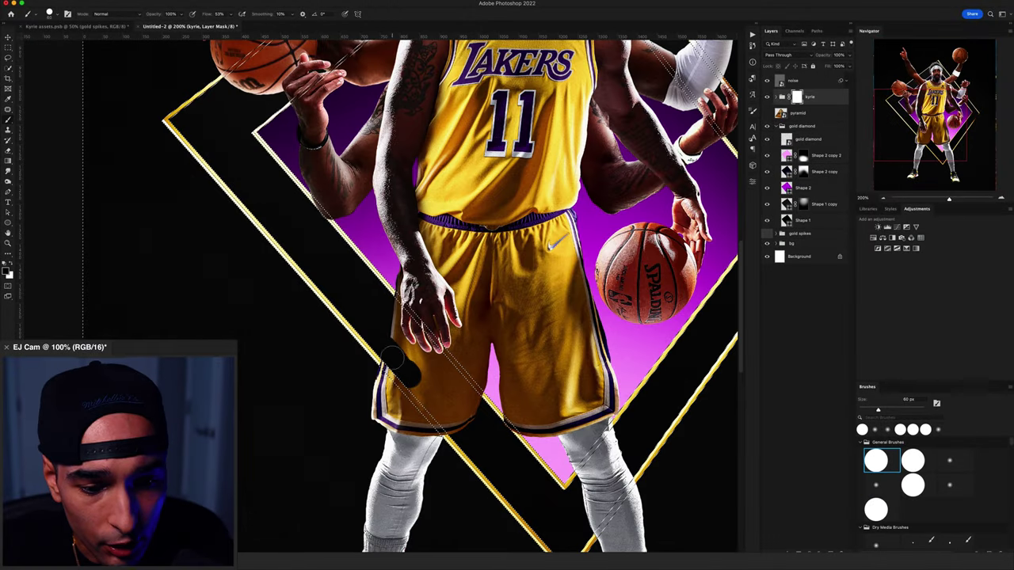
Step: Mask out the player group where the diamond frame crosses the shorts so the frame passes in front
{"action": "mouse_move", "coordinate": [392, 357]}
{"action": "left_mouse_down"}
{"action": "mouse_move", "coordinate": [459, 437]}
{"action": "mouse_move", "coordinate": [419, 358]}
{"action": "left_mouse_up"}
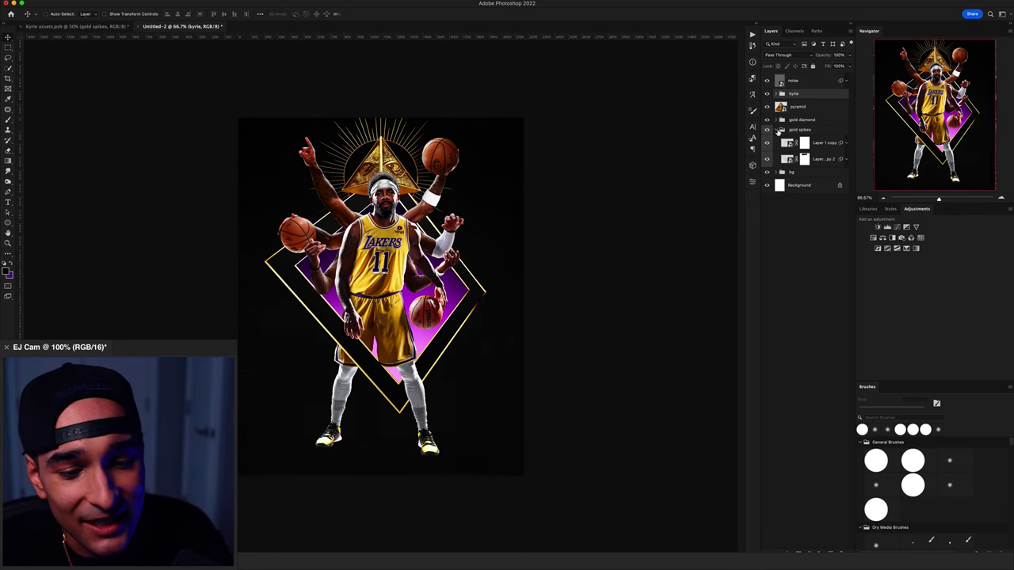
Step: Draw a 555 px circle behind the gold spikes and pyramid and fill it with the Lakers orange library color
{"action": "left_click", "coordinate": [1003, 199]}
{"action": "left_click", "coordinate": [1003, 199]}
{"action": "left_click", "coordinate": [817, 144]}
{"action": "scroll", "coordinate": [636, 233], "scroll_direction": "up", "scroll_amount": 4}
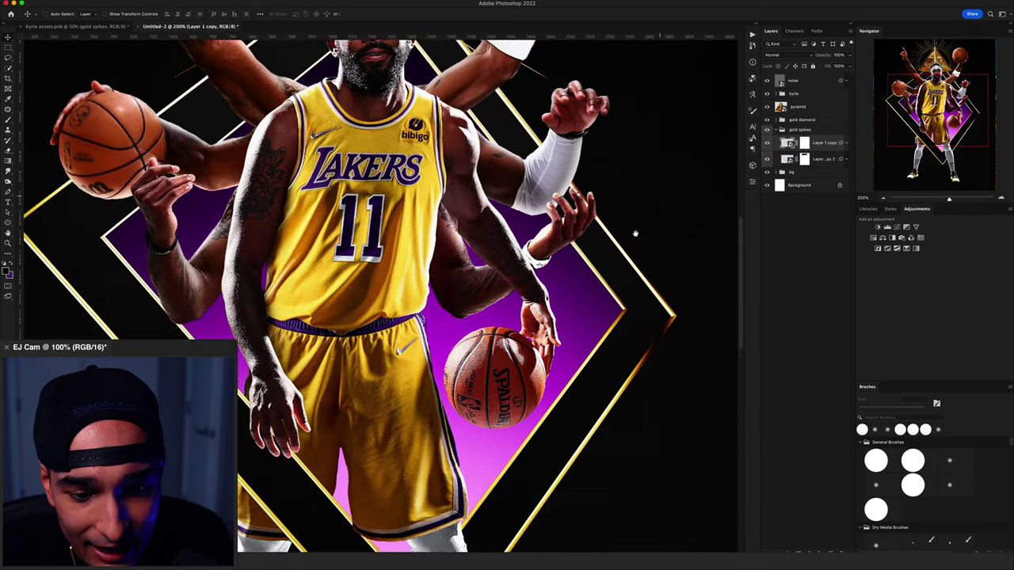
{"action": "left_click", "coordinate": [776, 131]}
{"action": "left_click", "coordinate": [799, 142]}
{"action": "scroll", "coordinate": [515, 331], "scroll_direction": "up", "scroll_amount": 4}
{"action": "key", "text": "u"}
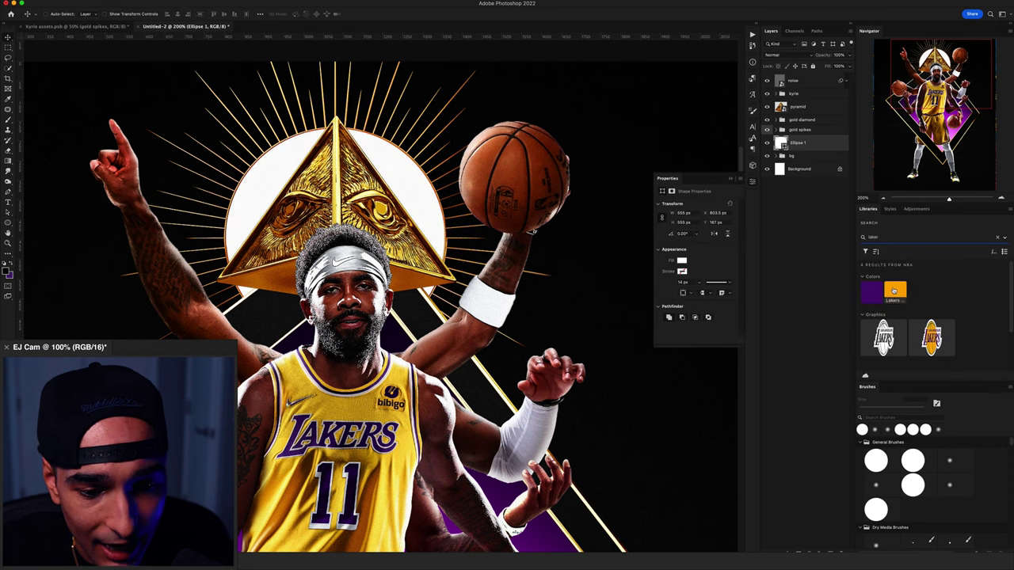
{"action": "left_click", "coordinate": [895, 292]}
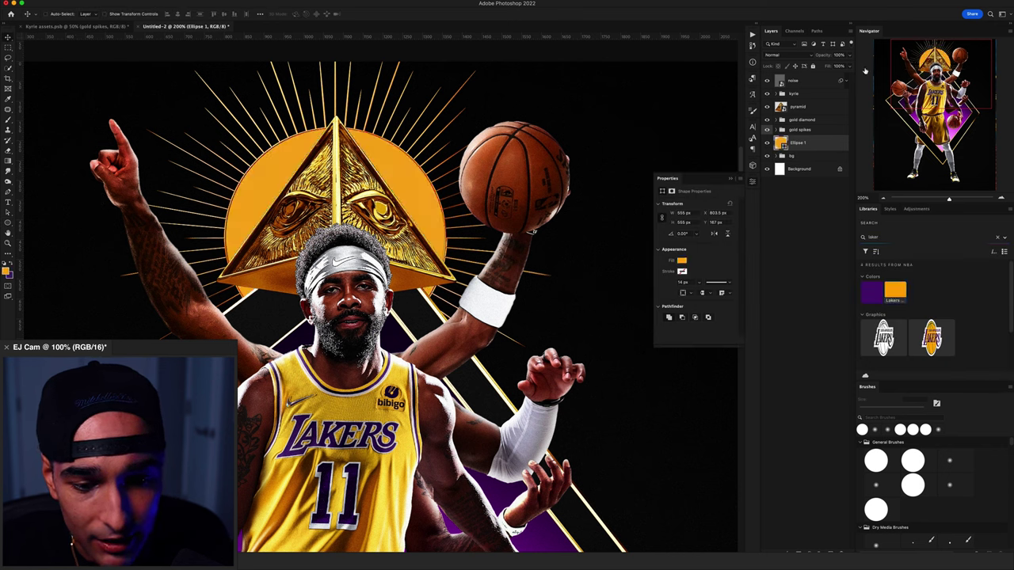
Step: Give the circle behind the pyramid a yellow-to-deep-orange gradient through its layer style
{"action": "double_click", "coordinate": [842, 145]}
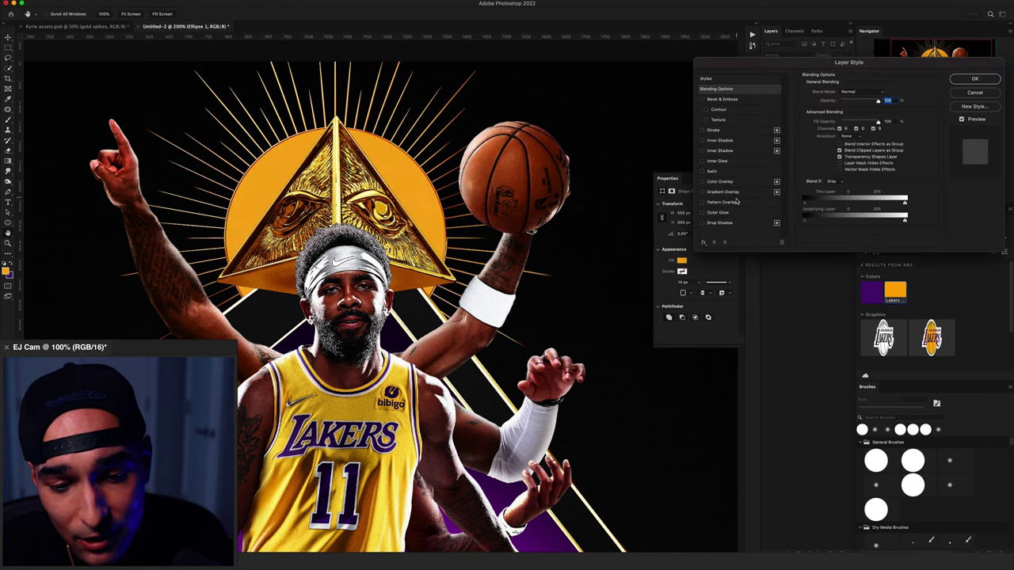
{"action": "left_click_drag", "start_coordinate": [490, 256], "coordinate": [435, 205]}
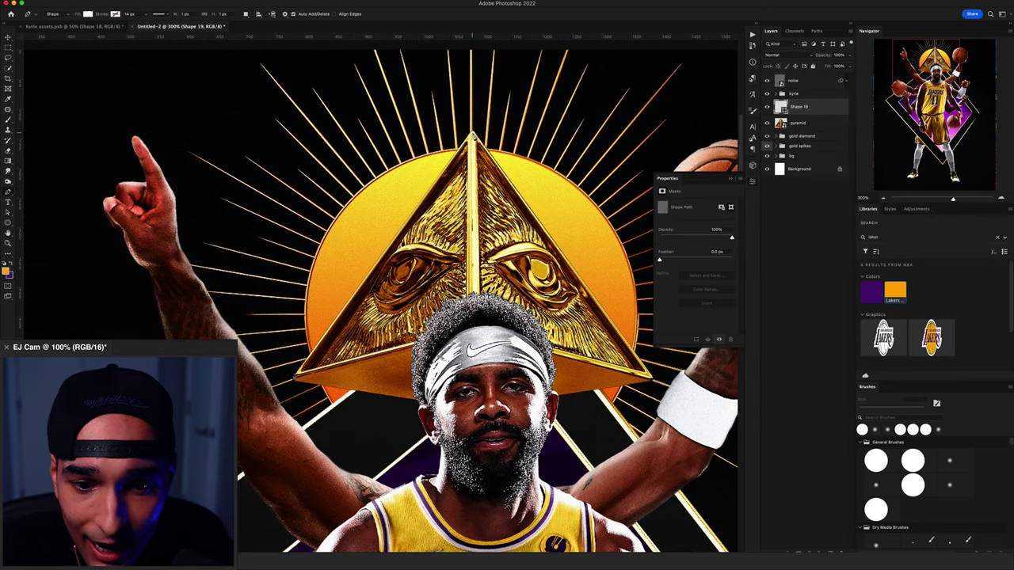
Step: Hide the player group and draw a white triangular pen shape over the pyramid's left face
{"action": "left_click", "coordinate": [473, 134]}
{"action": "left_click", "coordinate": [767, 93]}
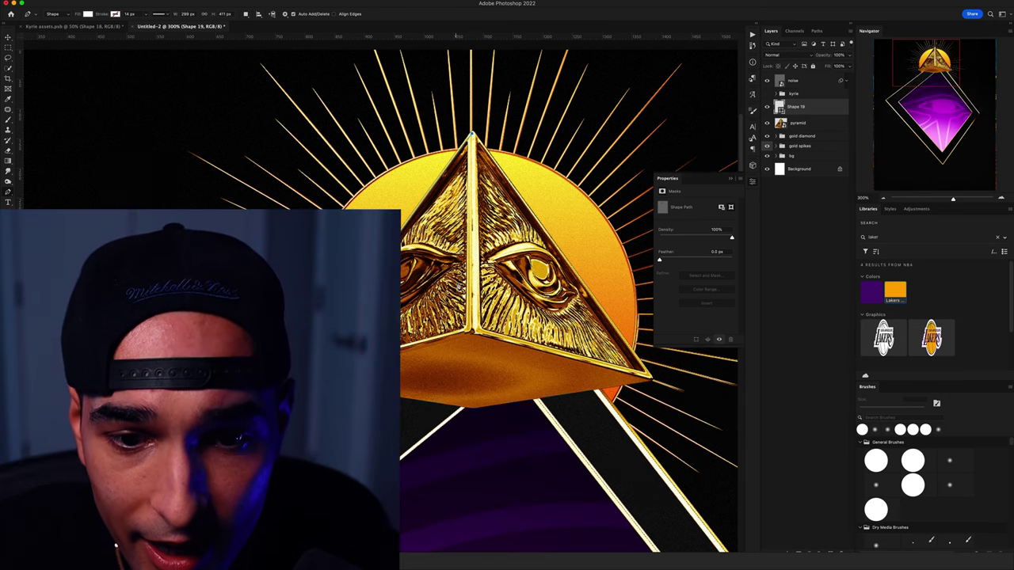
{"action": "left_click", "coordinate": [473, 331]}
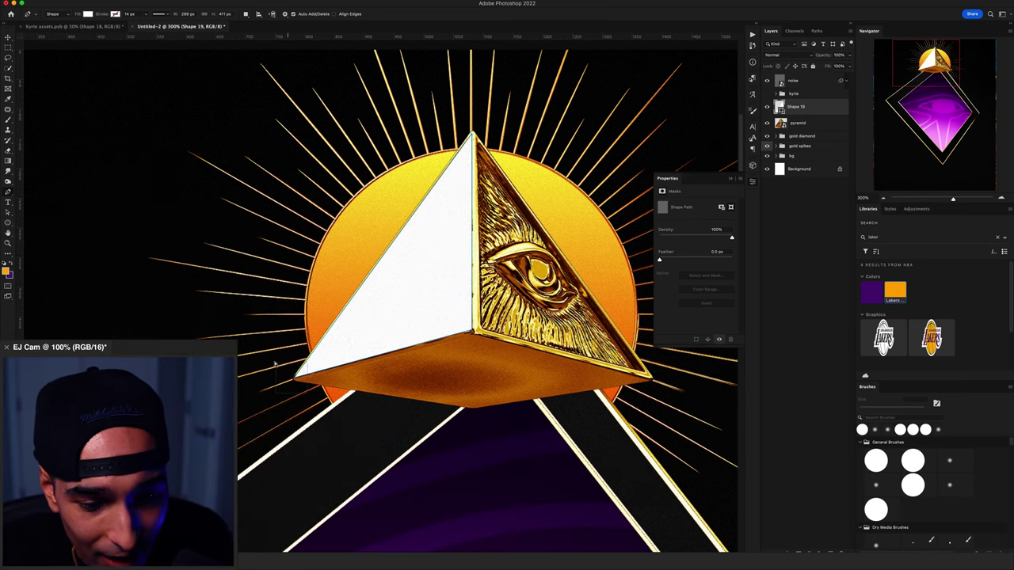
Step: Turn the triangle into an outline with no fill and a white stroke with rounded caps and corners
{"action": "left_click", "coordinate": [88, 14]}
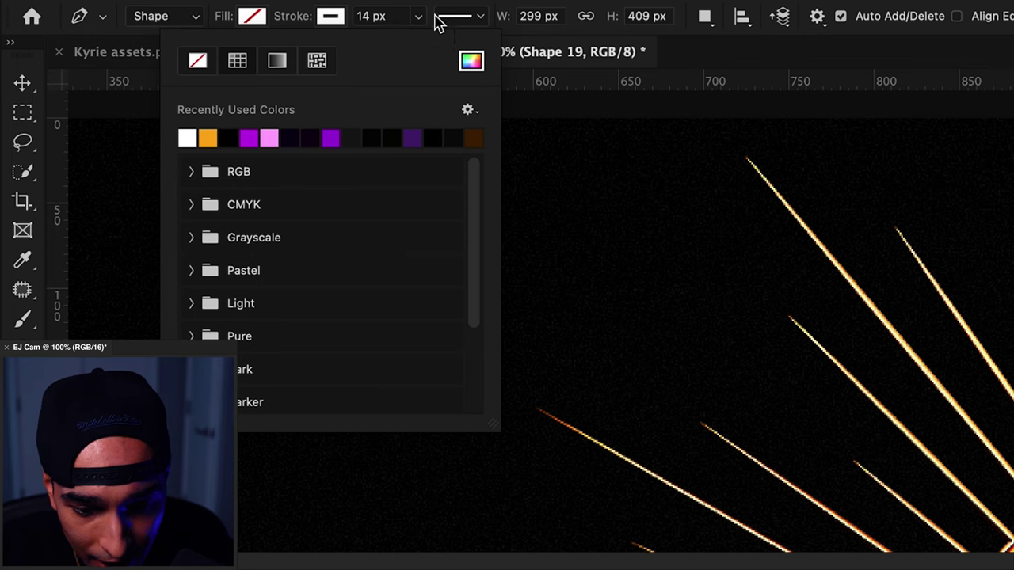
{"action": "left_click", "coordinate": [484, 17]}
{"action": "left_click", "coordinate": [457, 260]}
{"action": "left_click", "coordinate": [473, 283]}
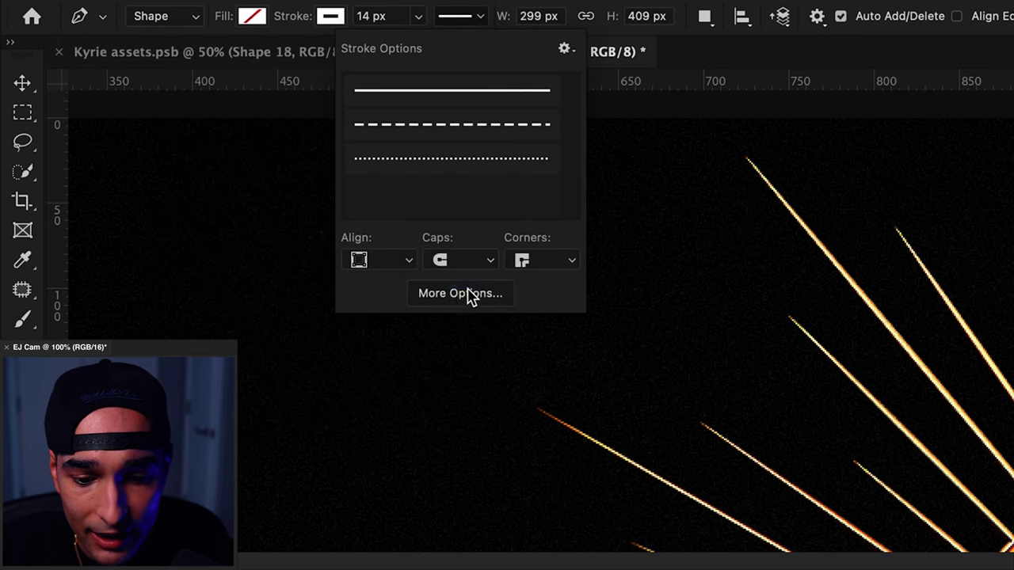
{"action": "left_click", "coordinate": [510, 268]}
{"action": "left_click", "coordinate": [543, 297]}
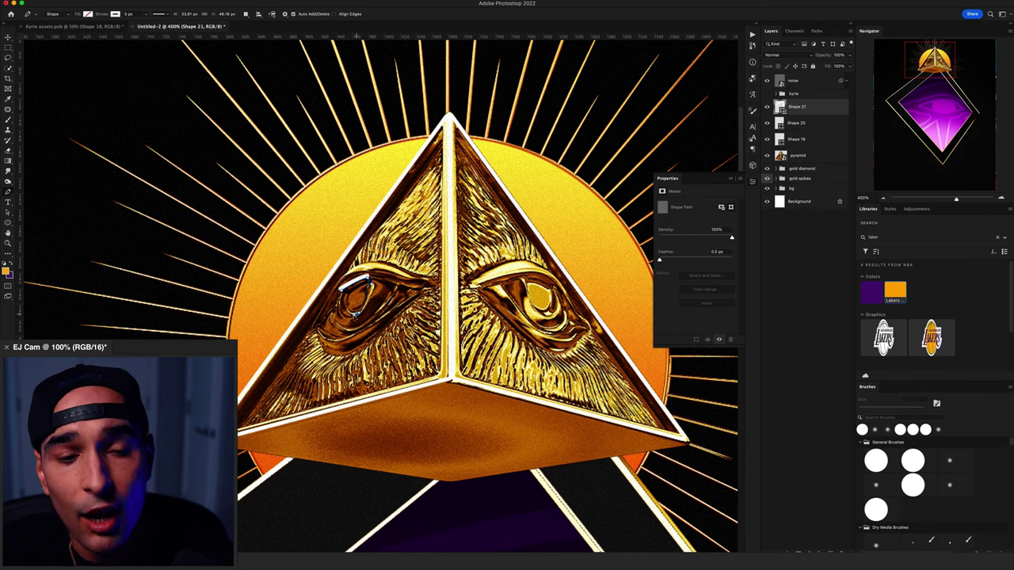
Step: Trace the irises of the pyramid's eyes with pen shapes and fill them white
{"action": "left_click_drag", "start_coordinate": [343, 316], "coordinate": [343, 317]}
{"action": "key", "text": "shift+x"}
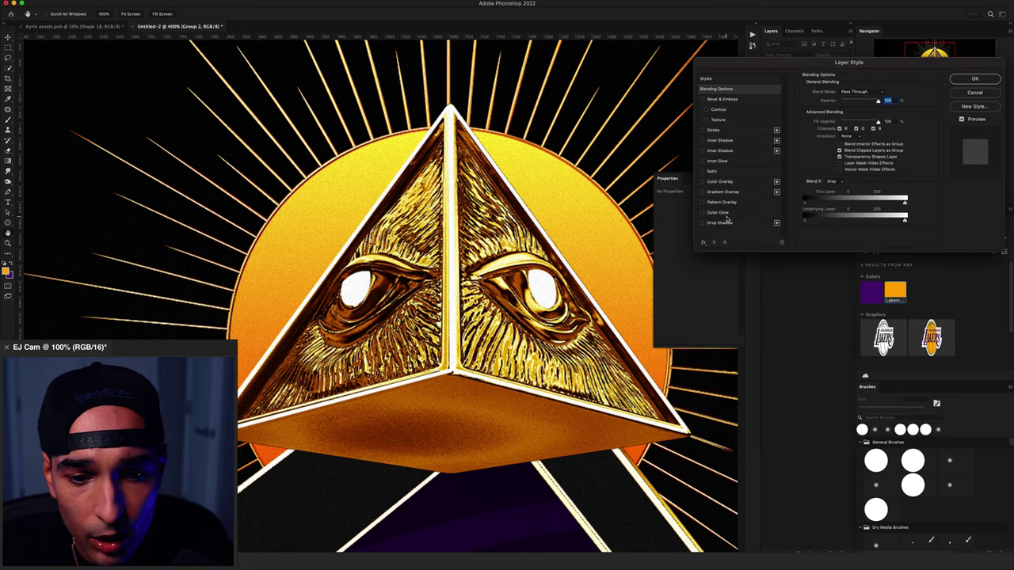
Step: Add a white outer glow to the outline group using Linear Dodge (Add), 88% opacity and a size of 13 px
{"action": "left_click", "coordinate": [723, 213]}
{"action": "left_click", "coordinate": [847, 94]}
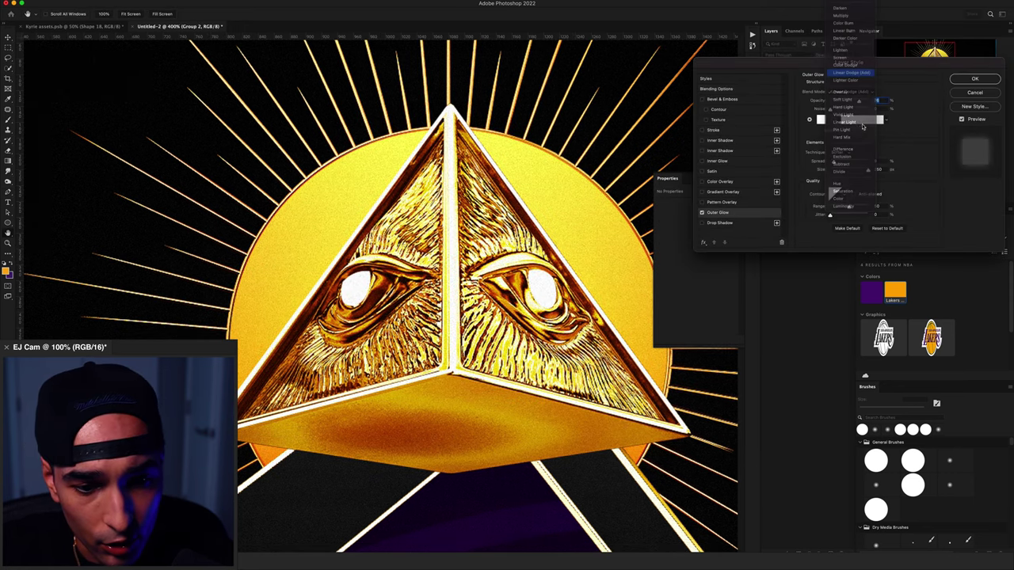
{"action": "left_click", "coordinate": [852, 72]}
{"action": "mouse_move", "coordinate": [860, 103]}
{"action": "left_mouse_down"}
{"action": "mouse_move", "coordinate": [843, 103]}
{"action": "mouse_move", "coordinate": [866, 102]}
{"action": "left_mouse_up"}
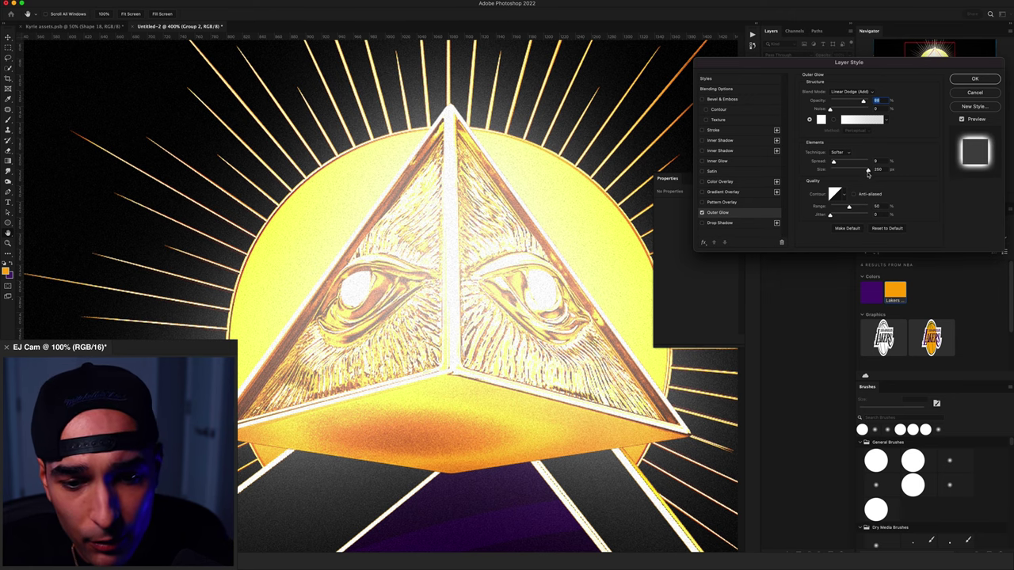
{"action": "left_click_drag", "start_coordinate": [868, 171], "coordinate": [833, 171]}
{"action": "key", "text": "Return"}
Step: Duplicate the glowing outline group and set the outer glow color to purple b800f4 with a size of 70 px
{"action": "left_click", "coordinate": [846, 105]}
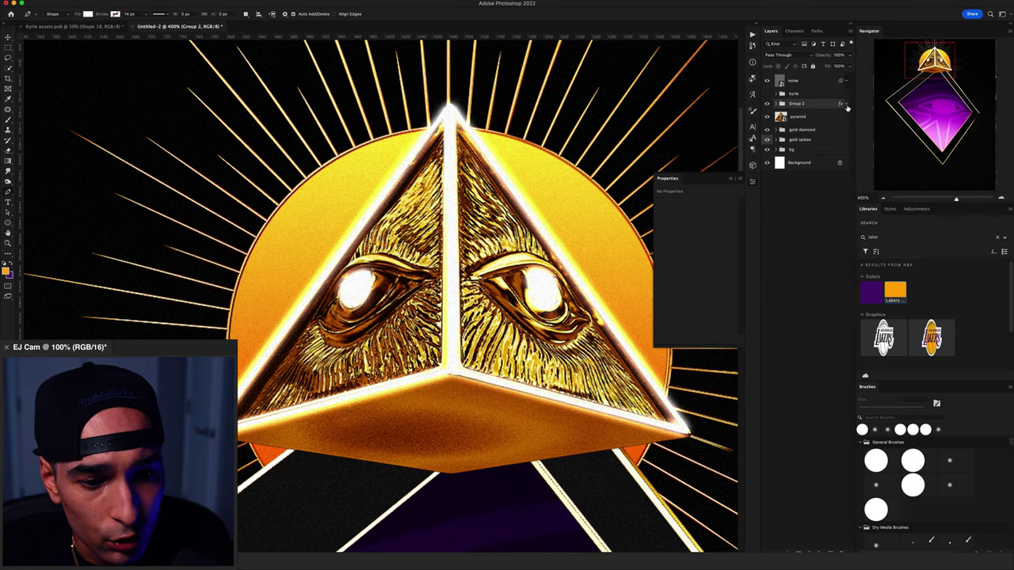
{"action": "key", "text": "super+j"}
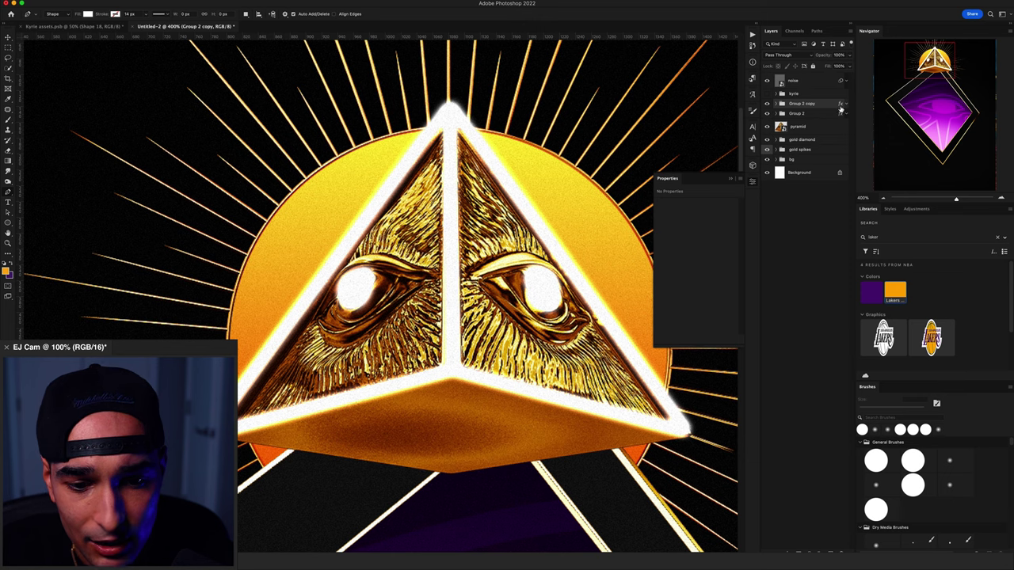
{"action": "left_click", "coordinate": [843, 105]}
{"action": "double_click", "coordinate": [808, 119]}
{"action": "left_click", "coordinate": [849, 118]}
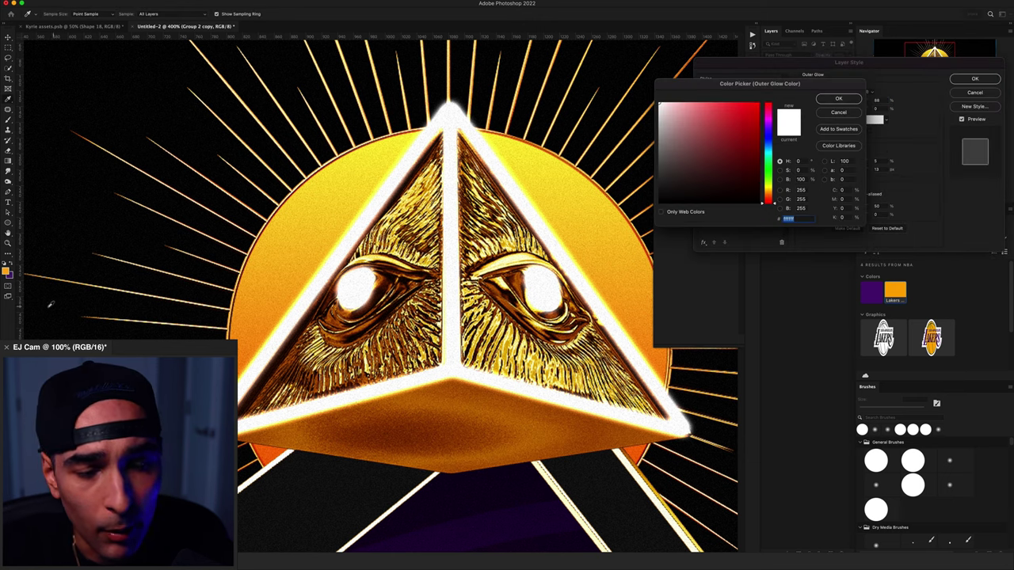
{"action": "left_click", "coordinate": [11, 276]}
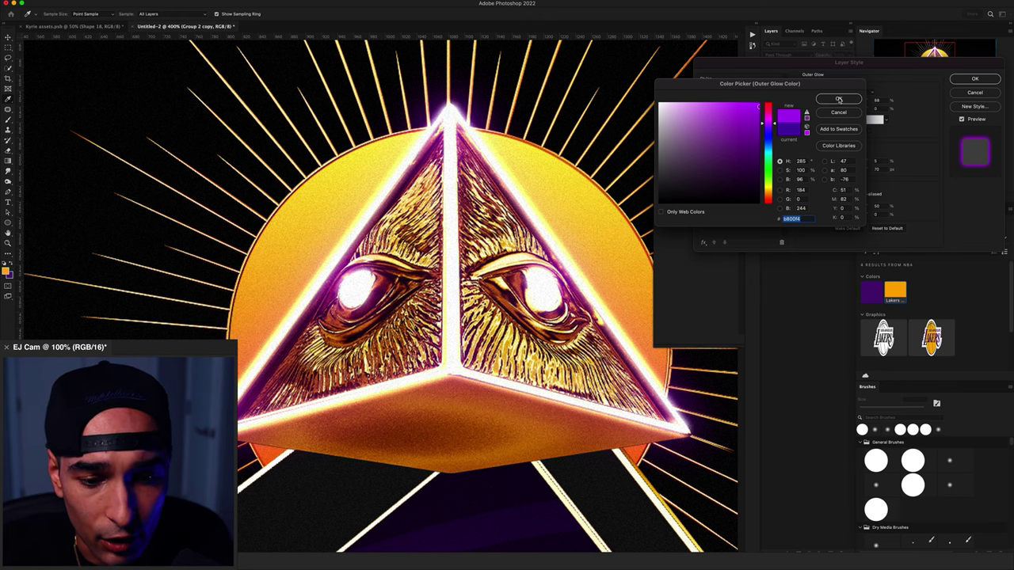
{"action": "left_click", "coordinate": [838, 98]}
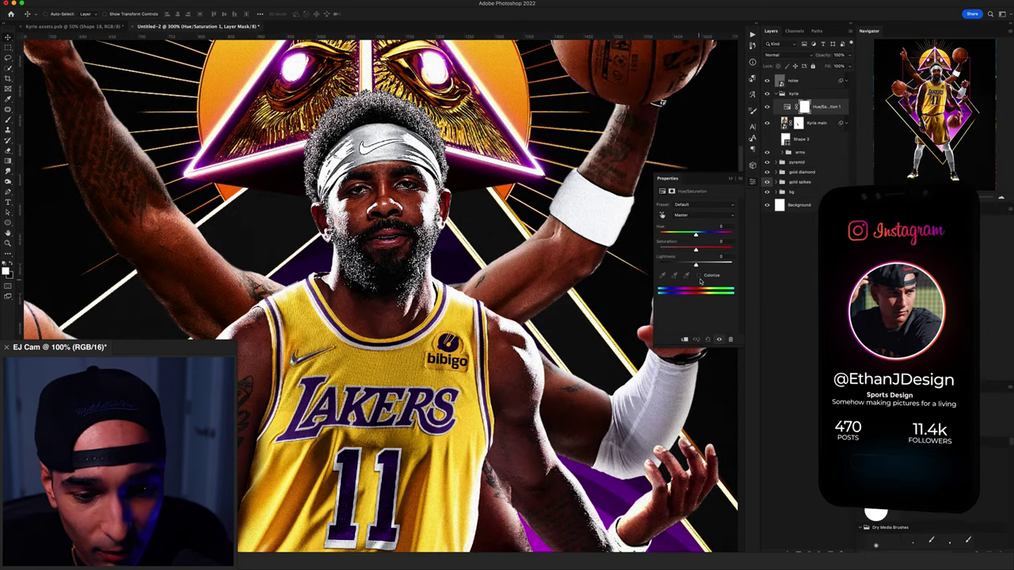
Step: Colorize the Hue/Saturation adjustment above the main player layer purple, raise its saturation and open its blending options
{"action": "left_click", "coordinate": [699, 274]}
{"action": "left_click_drag", "start_coordinate": [667, 235], "coordinate": [721, 235]}
{"action": "left_click", "coordinate": [725, 250]}
{"action": "double_click", "coordinate": [843, 108]}
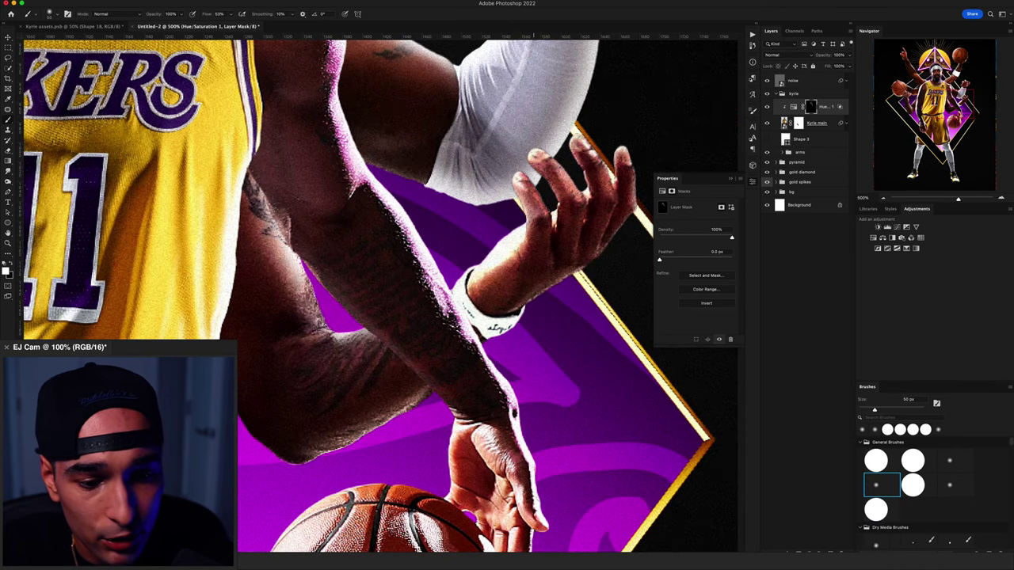
Step: Brush on the Hue/Saturation mask to paint a purple rim light along the edges of the player's arms and body
{"action": "scroll", "coordinate": [542, 293], "scroll_direction": "down", "scroll_amount": 3}
{"action": "scroll", "coordinate": [529, 293], "scroll_direction": "down", "scroll_amount": 4}
{"action": "key", "text": "bracketright"}
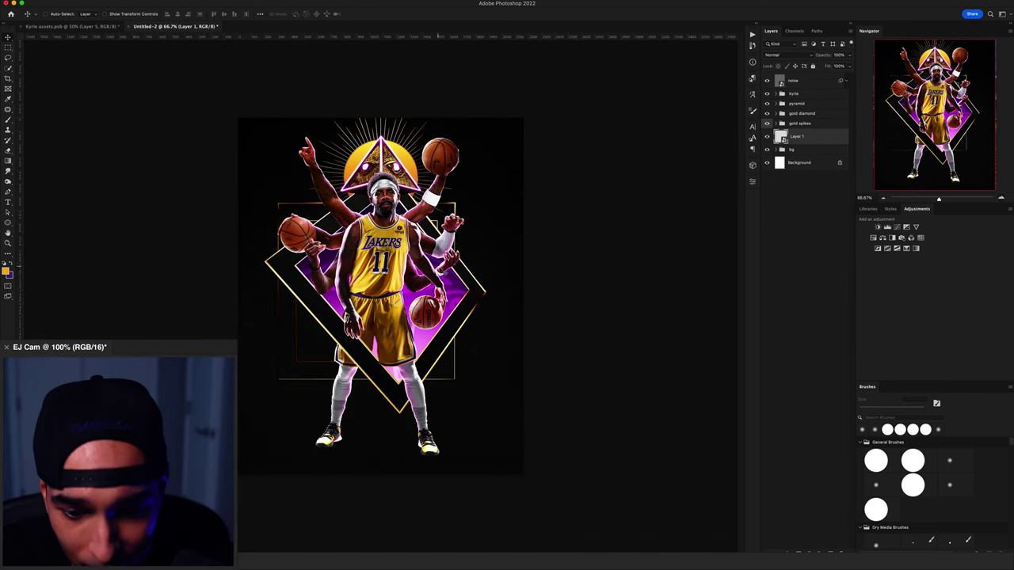
Step: Center the thin gold square frames on Layer 1 horizontally on the canvas at 1080
{"action": "key", "text": "ctrl+t"}
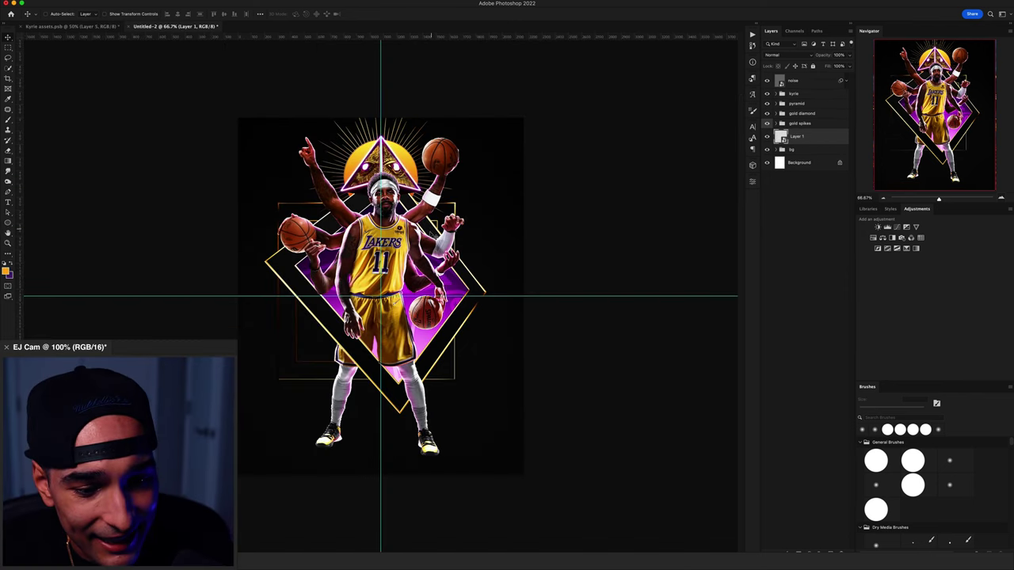
{"action": "type", "text": "1080"}
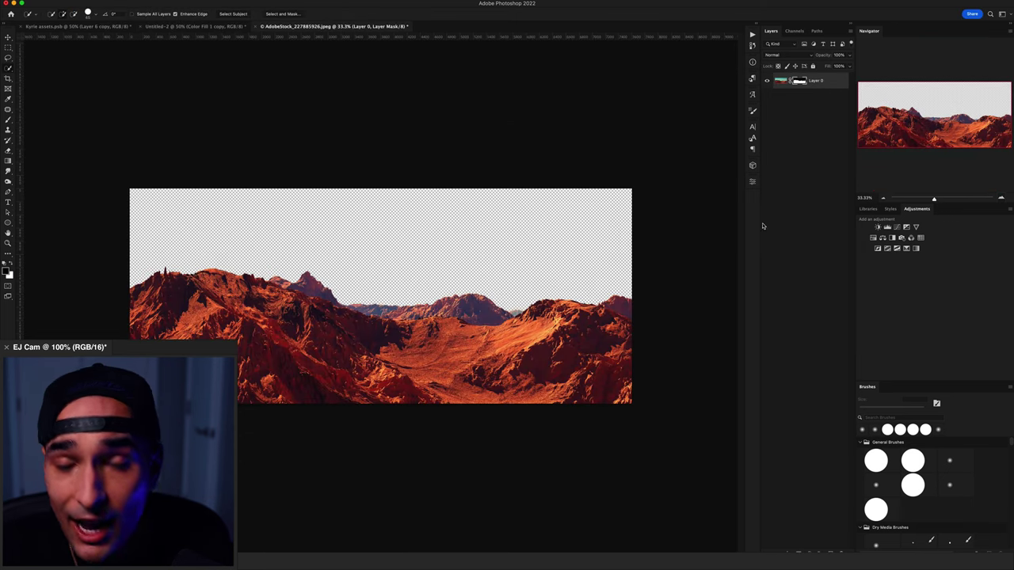
Step: Place the cut-out mountain landscape in the poster behind the player's legs and lower its peaks to fit the ground area
{"action": "key", "text": "v"}
{"action": "left_click_drag", "start_coordinate": [346, 181], "coordinate": [294, 102]}
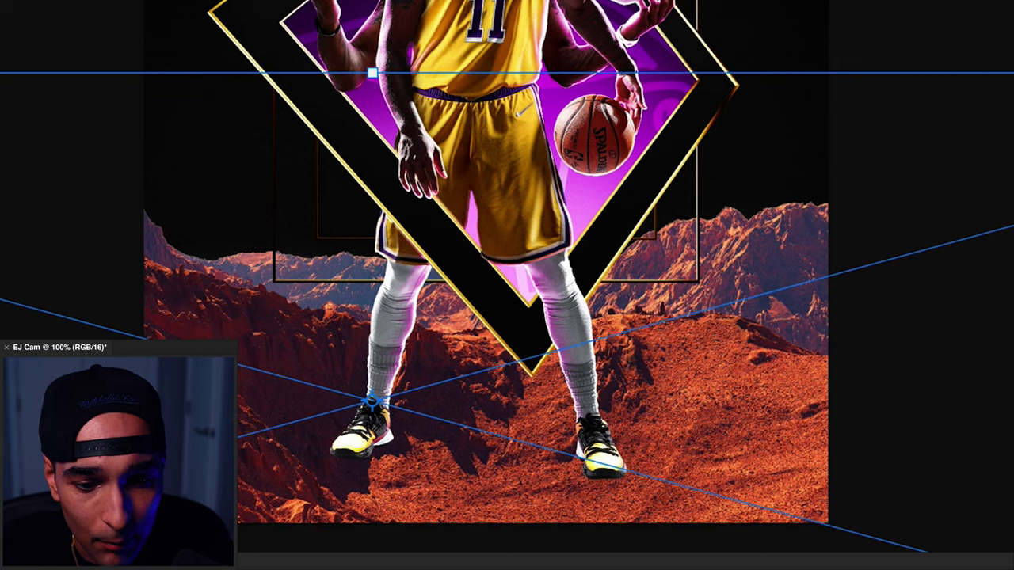
{"action": "left_click_drag", "start_coordinate": [373, 72], "coordinate": [373, 180]}
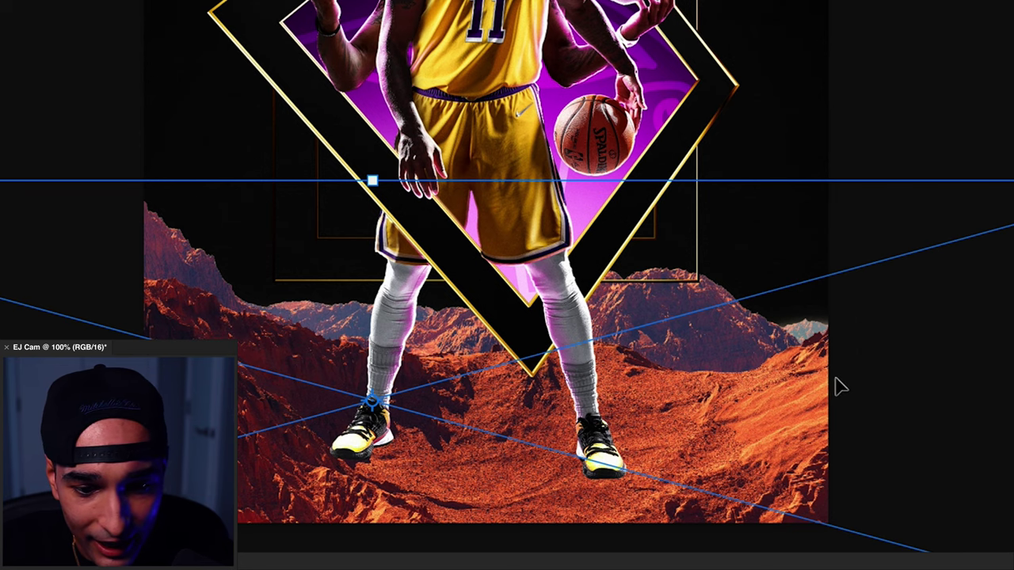
{"action": "left_click_drag", "start_coordinate": [839, 386], "coordinate": [869, 414]}
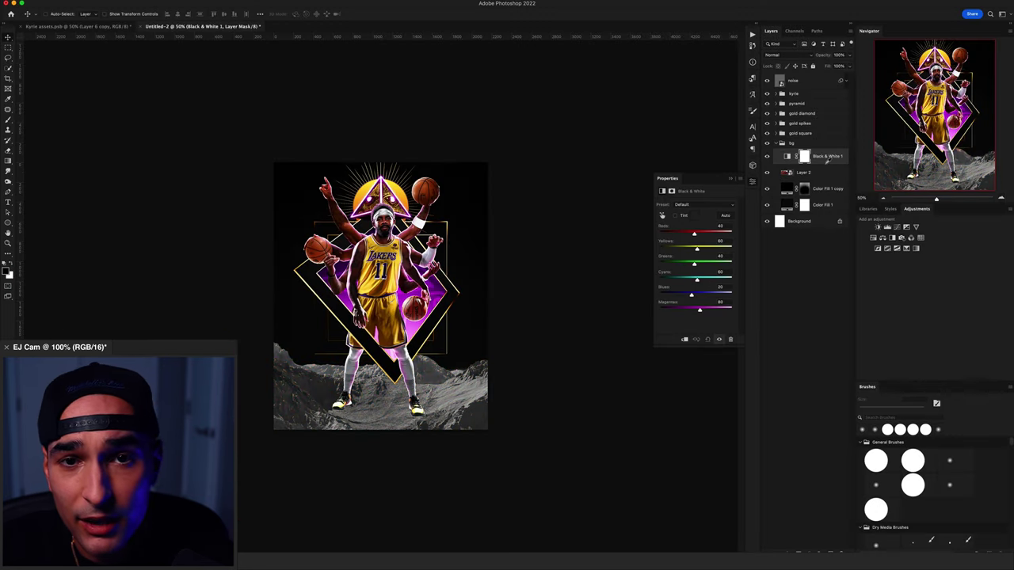
Step: Clip the Black & White adjustment to the mountain layer and adjust its Reds
{"action": "left_click", "coordinate": [827, 160], "text": "alt"}
{"action": "mouse_move", "coordinate": [695, 234]}
{"action": "left_mouse_down"}
{"action": "mouse_move", "coordinate": [682, 234]}
{"action": "mouse_move", "coordinate": [691, 250]}
{"action": "left_mouse_up"}
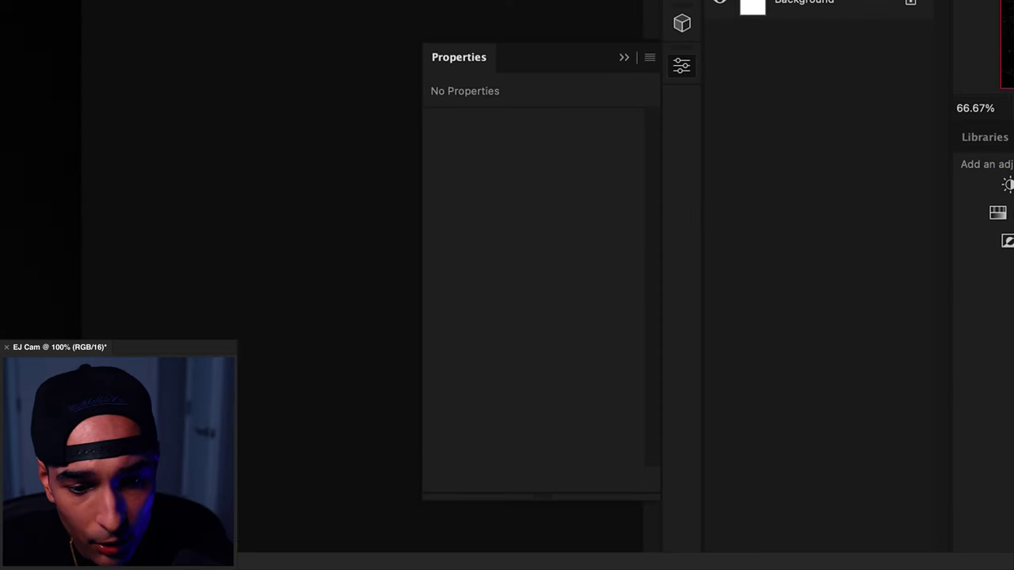
Step: Add a color adjustment layer for grading the whole artwork and choose one of its presets
{"action": "left_click", "coordinate": [1000, 213]}
{"action": "left_click", "coordinate": [614, 127]}
{"action": "left_click", "coordinate": [616, 333]}
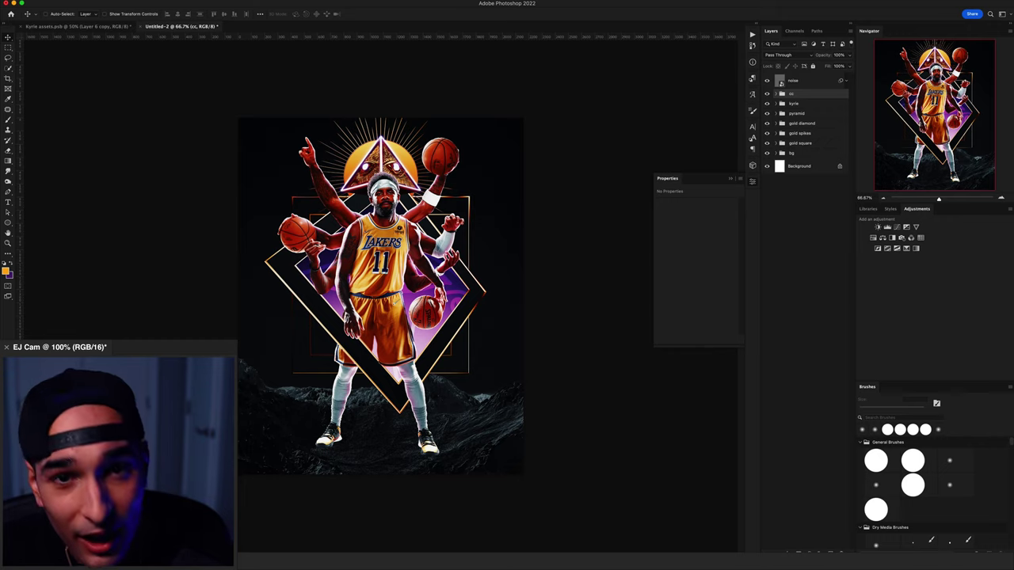
Step: Duplicate Color Fill 1 in the bg group and put the copy directly beneath the mountain bg group
{"action": "left_click", "coordinate": [776, 153]}
{"action": "left_click", "coordinate": [827, 176]}
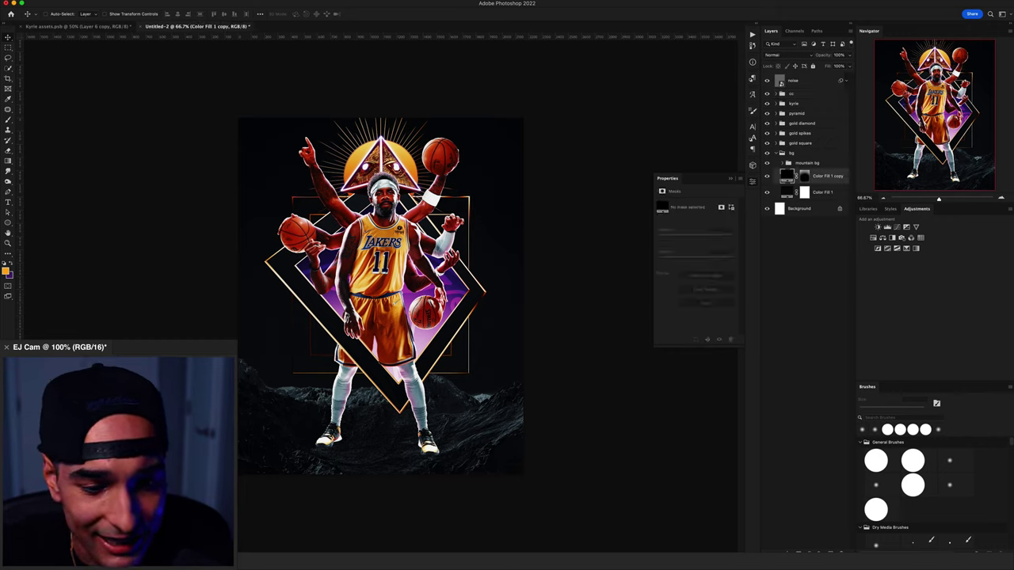
{"action": "left_click_drag", "start_coordinate": [824, 193], "coordinate": [824, 168]}
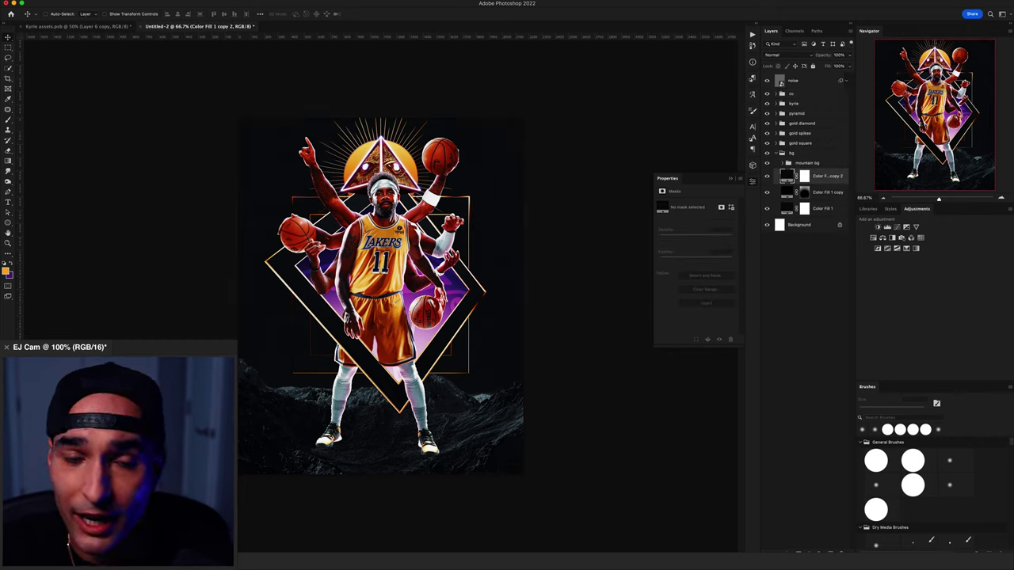
Step: Recolor the duplicated color fill bright magenta and brush on its black mask to form a glow behind the mountains
{"action": "double_click", "coordinate": [787, 176]}
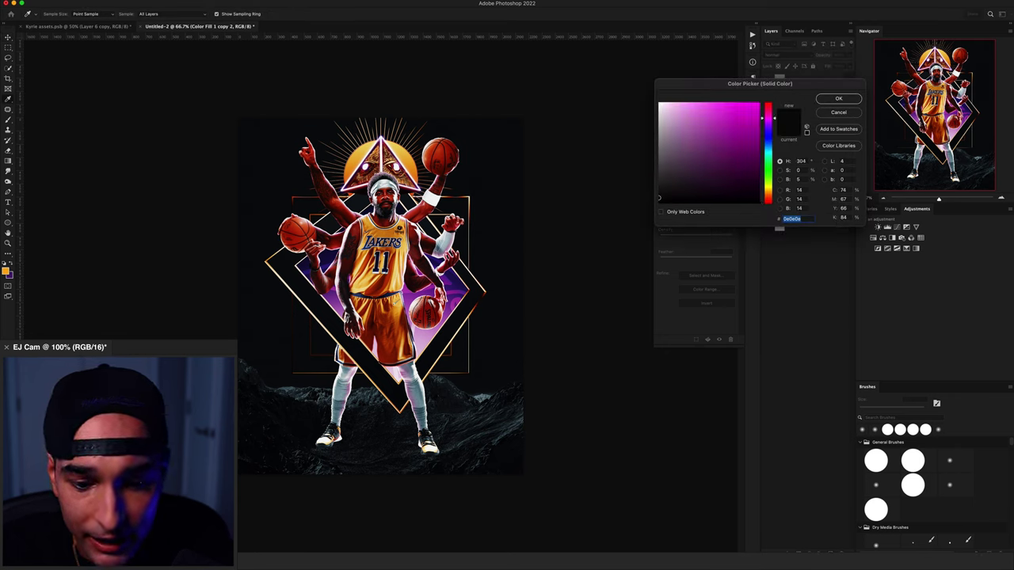
{"action": "left_click", "coordinate": [758, 113]}
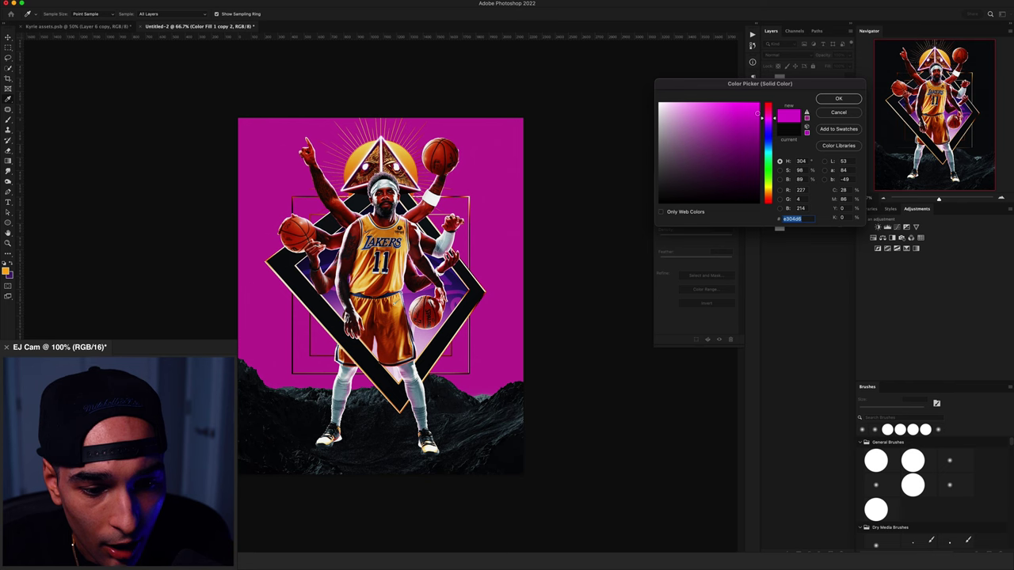
{"action": "left_click_drag", "start_coordinate": [758, 113], "coordinate": [760, 110]}
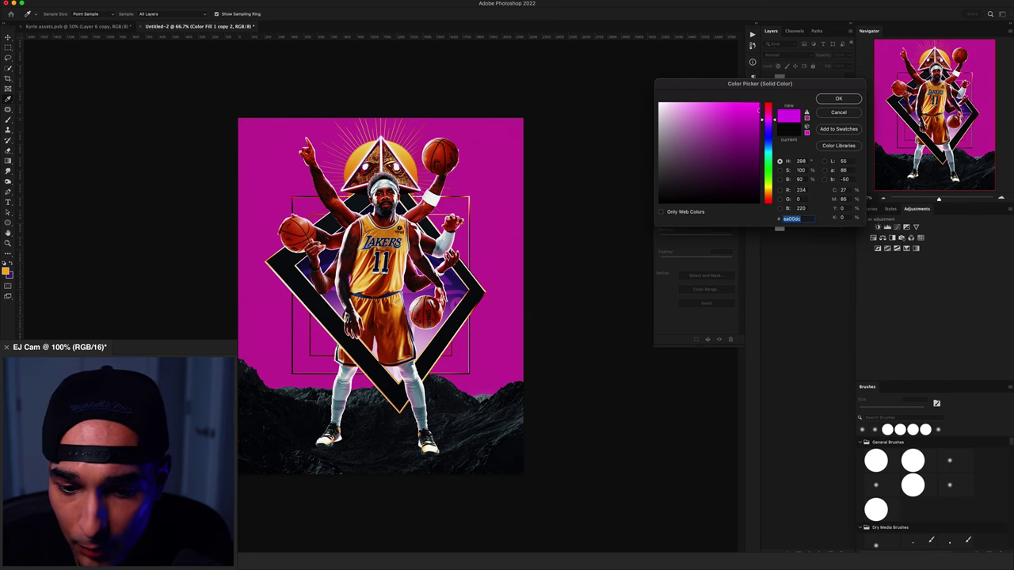
{"action": "key", "text": "Return"}
{"action": "key", "text": "b"}
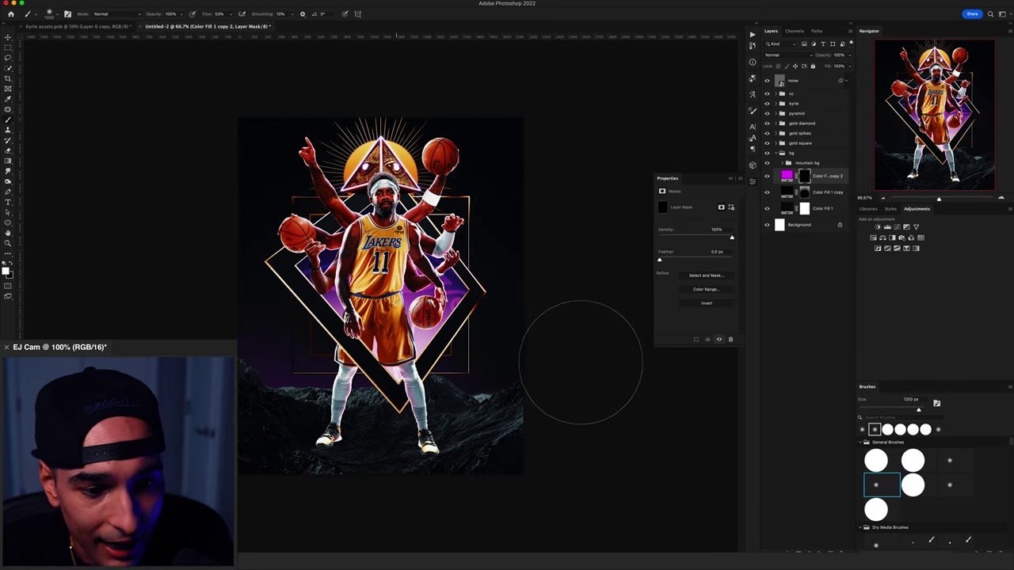
Step: Draw a white triangle about 4297 by 3020 px from the canvas center and set it to Subtract Front Shape
{"action": "mouse_move", "coordinate": [380, 297]}
{"action": "left_mouse_down"}
{"action": "mouse_move", "coordinate": [628, 505]}
{"action": "mouse_move", "coordinate": [658, 491]}
{"action": "left_mouse_up"}
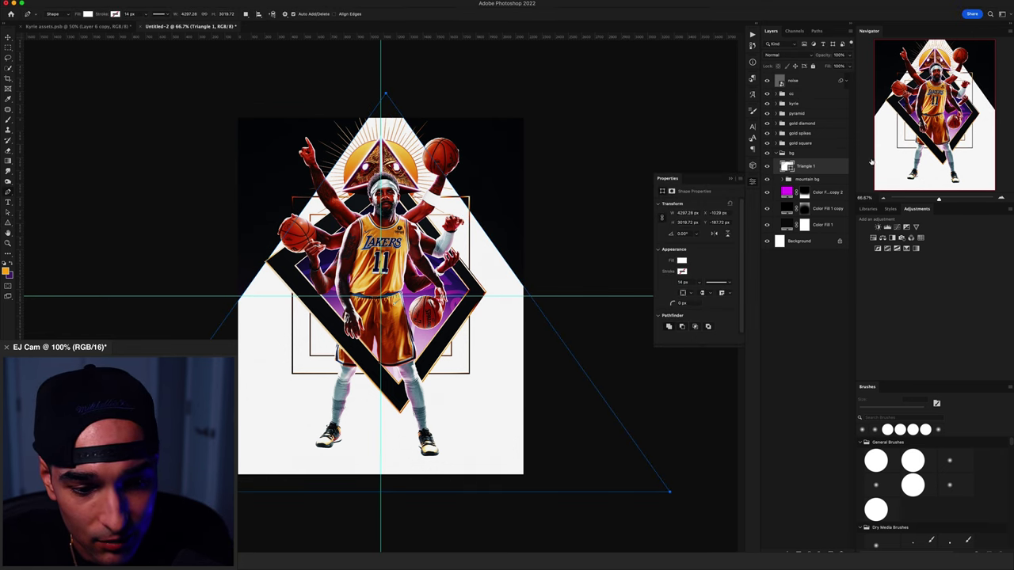
{"action": "left_click", "coordinate": [246, 13]}
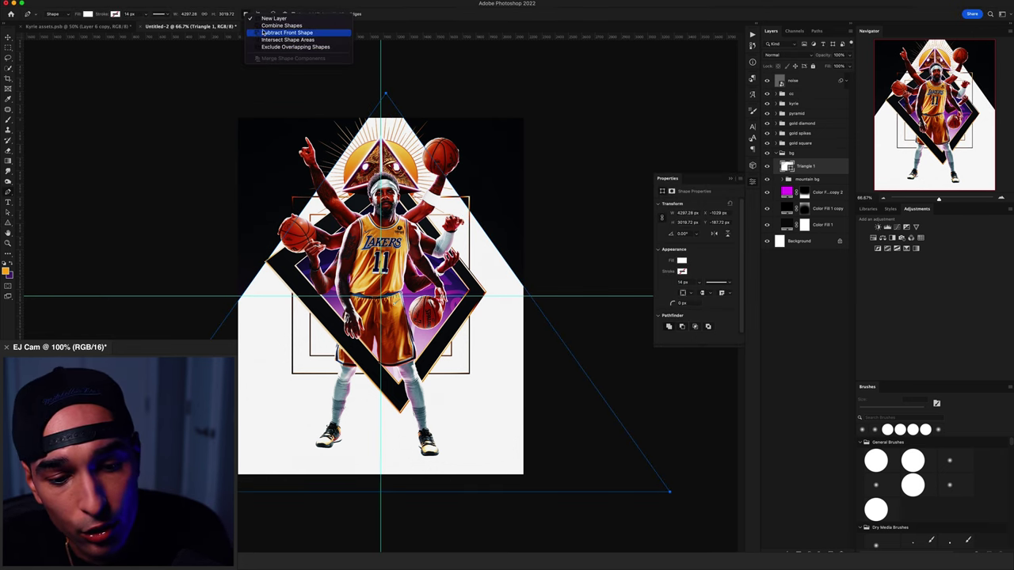
{"action": "left_click", "coordinate": [255, 32]}
{"action": "key", "text": "Return"}
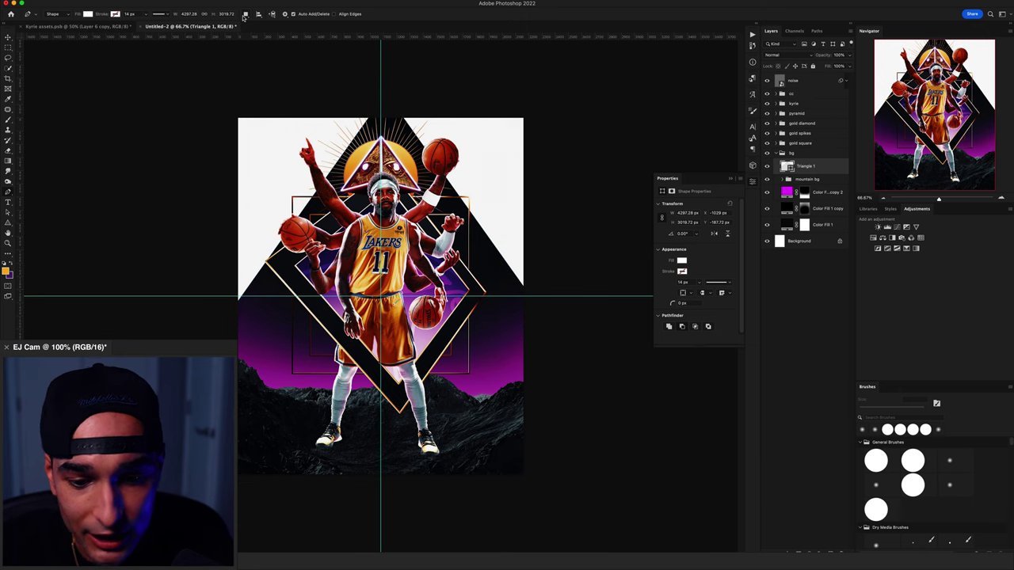
Step: Transform the triangle cut-out to raise its apex above the poster's top edge
{"action": "key", "text": "ctrl+minus"}
{"action": "key", "text": "ctrl+t"}
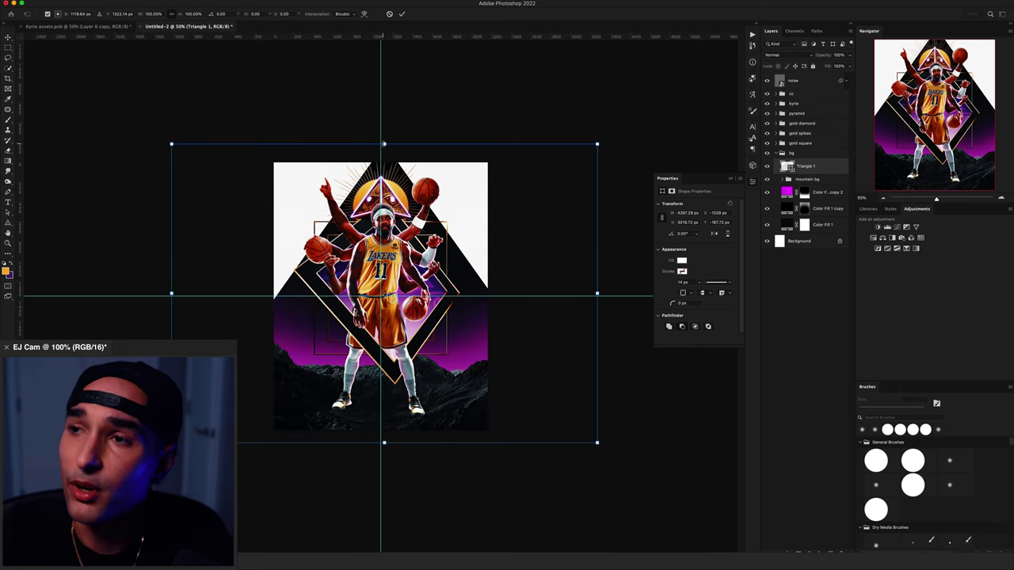
{"action": "left_click_drag", "start_coordinate": [389, 123], "coordinate": [389, 121]}
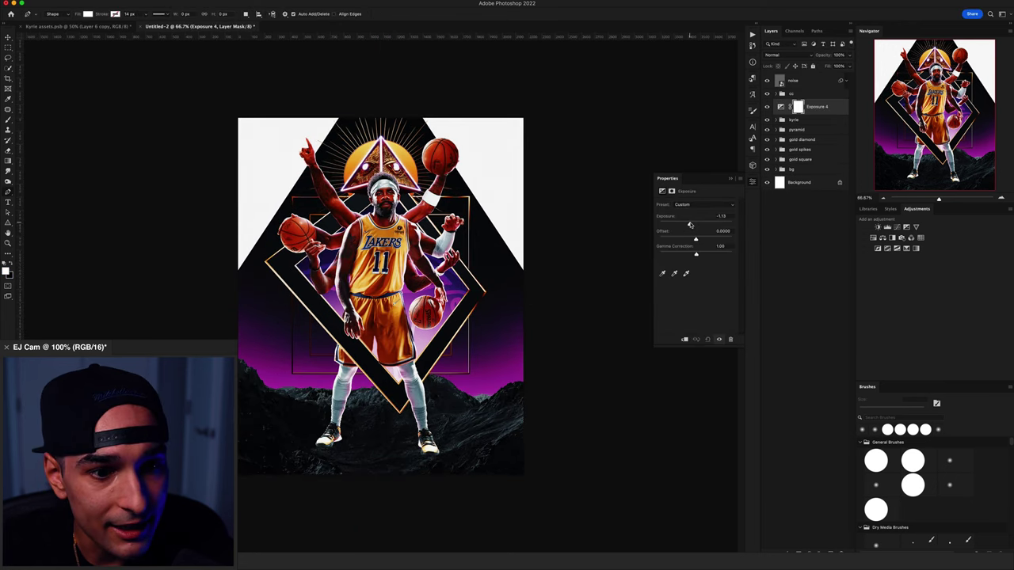
Step: Lower the exposure of the Exposure 4 adjustment and clip it to the layer below
{"action": "left_click_drag", "start_coordinate": [690, 226], "coordinate": [685, 229]}
{"action": "key", "text": "super+alt+g"}
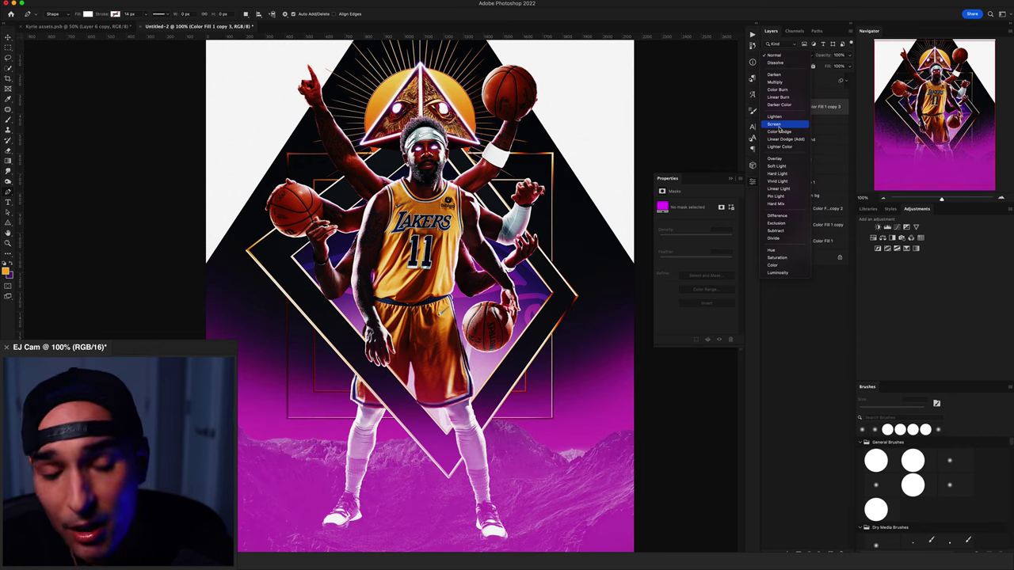
Step: Set the magenta color fill above the kyrie group to Screen blending and hide it with a black mask
{"action": "right_click", "coordinate": [800, 106]}
{"action": "left_click", "coordinate": [819, 124]}
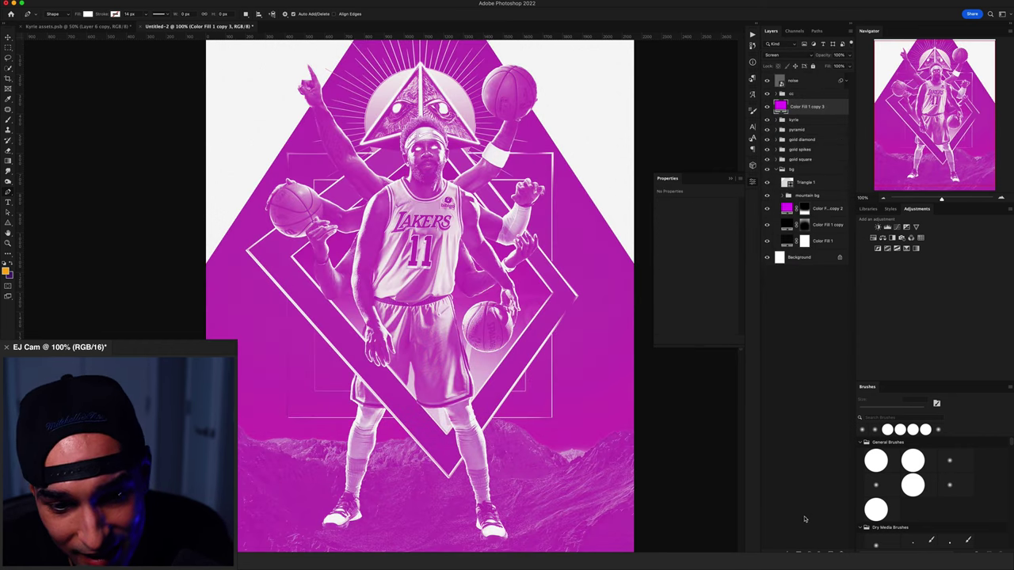
{"action": "left_click", "coordinate": [800, 552], "text": "alt"}
Step: Brush on the color fill's mask at varying brush sizes to add magenta glow around the player's shorts and lower basketball
{"action": "key", "text": "b"}
{"action": "key", "text": "bracketleft"}
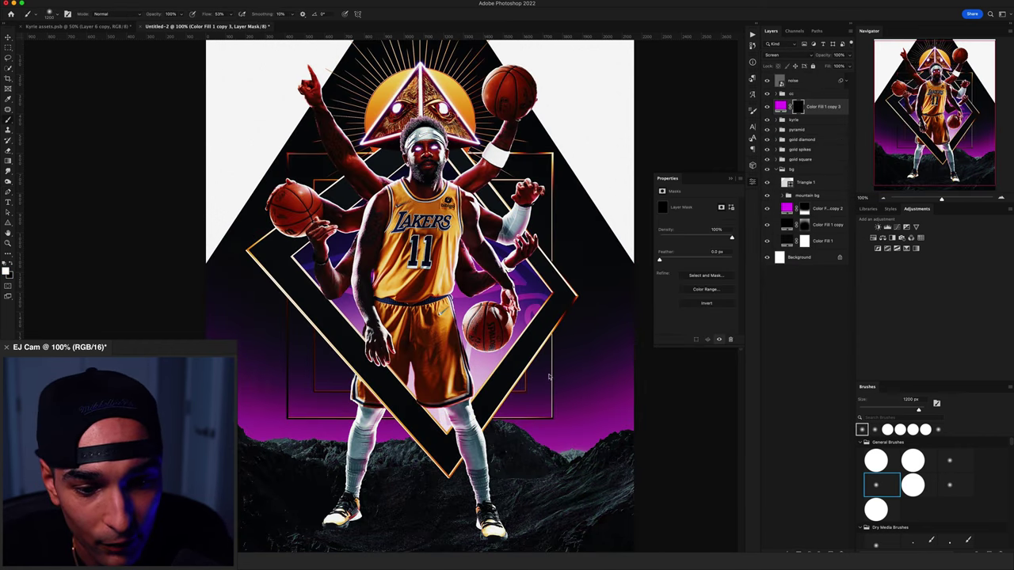
{"action": "key", "text": "bracketleft"}
{"action": "key", "text": "bracketleft"}
{"action": "key", "text": "bracketleft"}
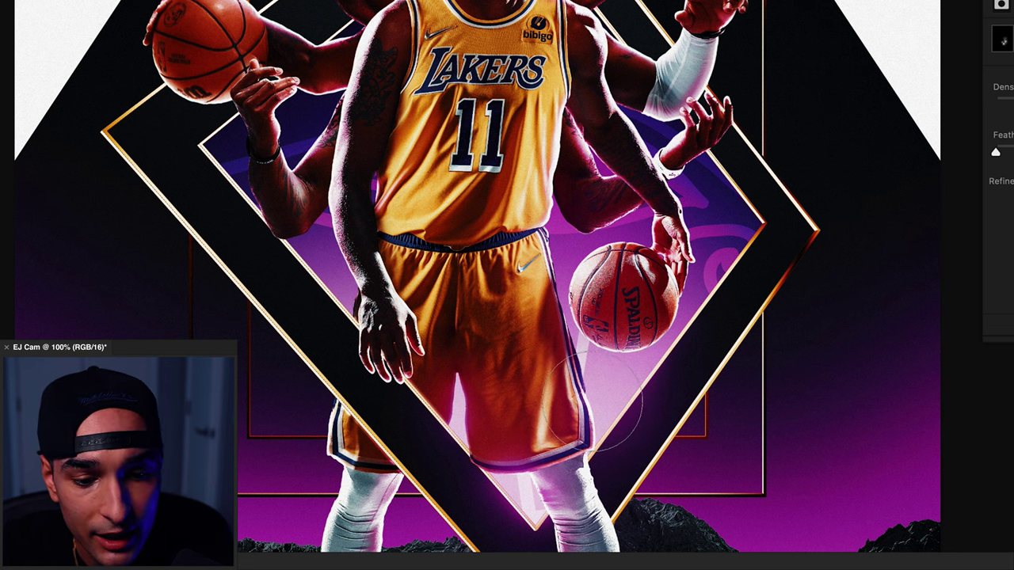
{"action": "key", "text": "]"}
{"action": "key", "text": "]"}
{"action": "key", "text": "]"}
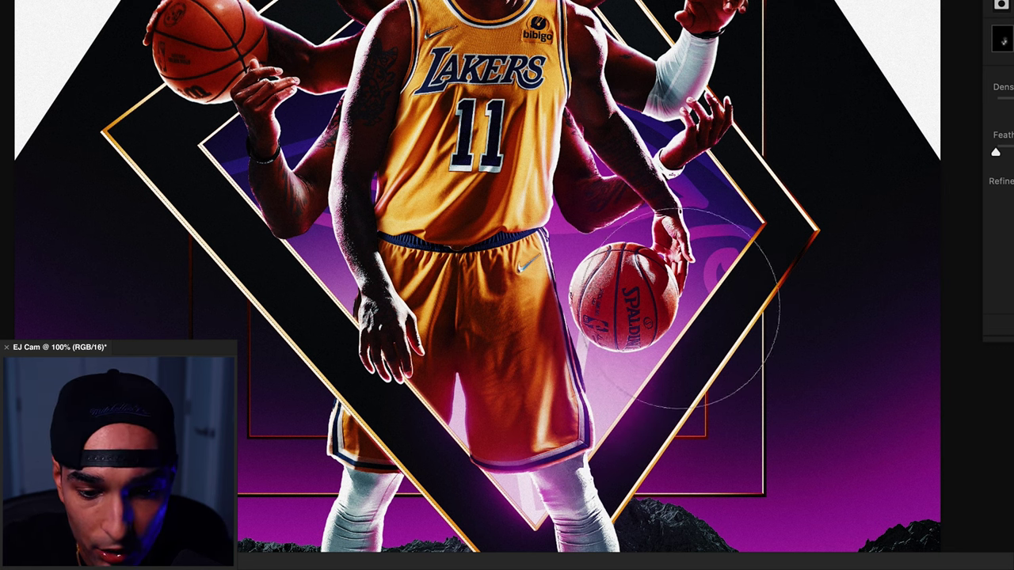
{"action": "key", "text": "bracketleft"}
{"action": "key", "text": "bracketleft"}
{"action": "key", "text": "bracketleft"}
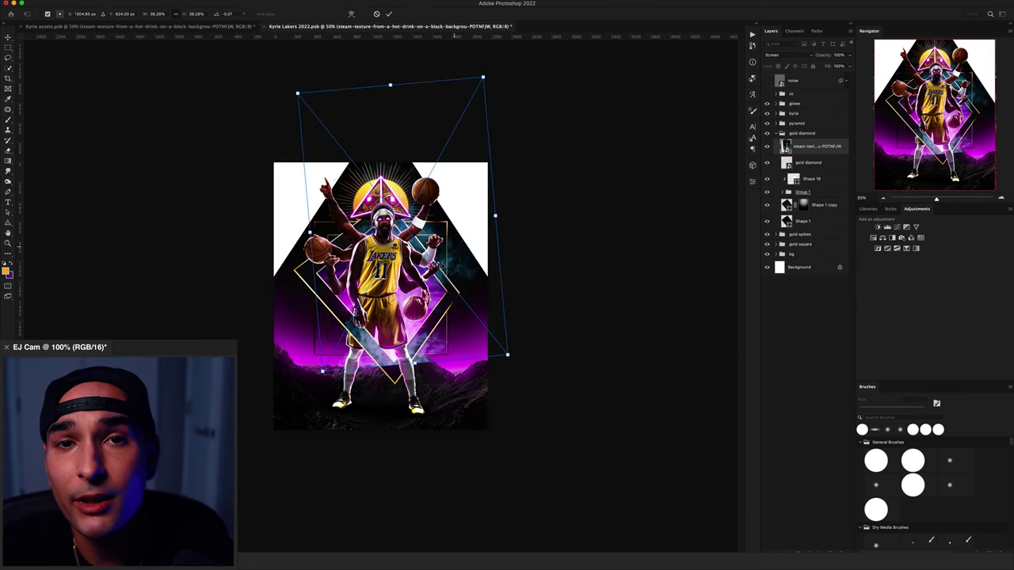
Step: Move and rotate the steam texture so its smoke drifts over the gold diamond behind the player
{"action": "left_click_drag", "start_coordinate": [457, 231], "coordinate": [434, 270]}
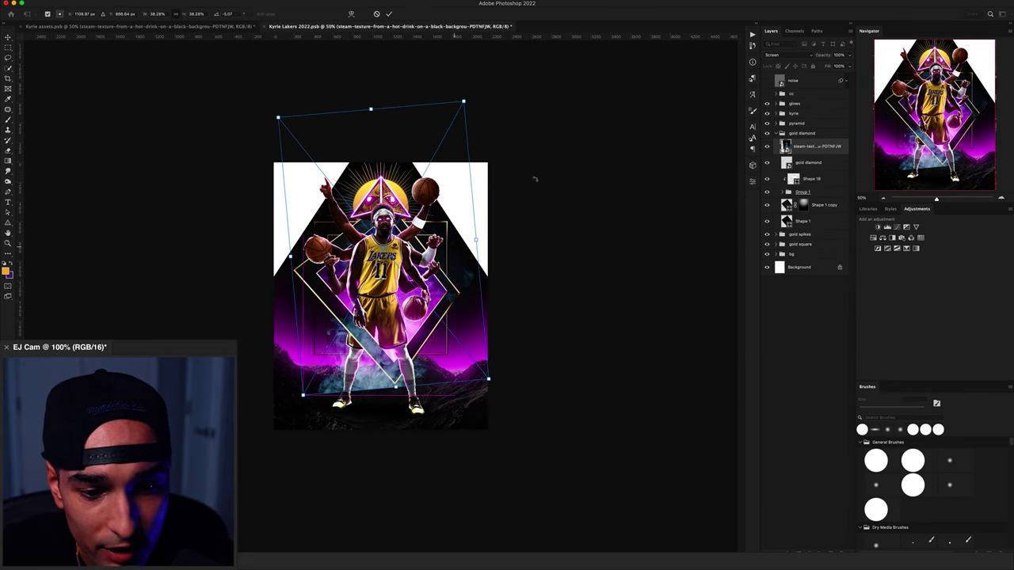
{"action": "left_click_drag", "start_coordinate": [536, 179], "coordinate": [539, 184]}
{"action": "left_click_drag", "start_coordinate": [409, 321], "coordinate": [422, 282]}
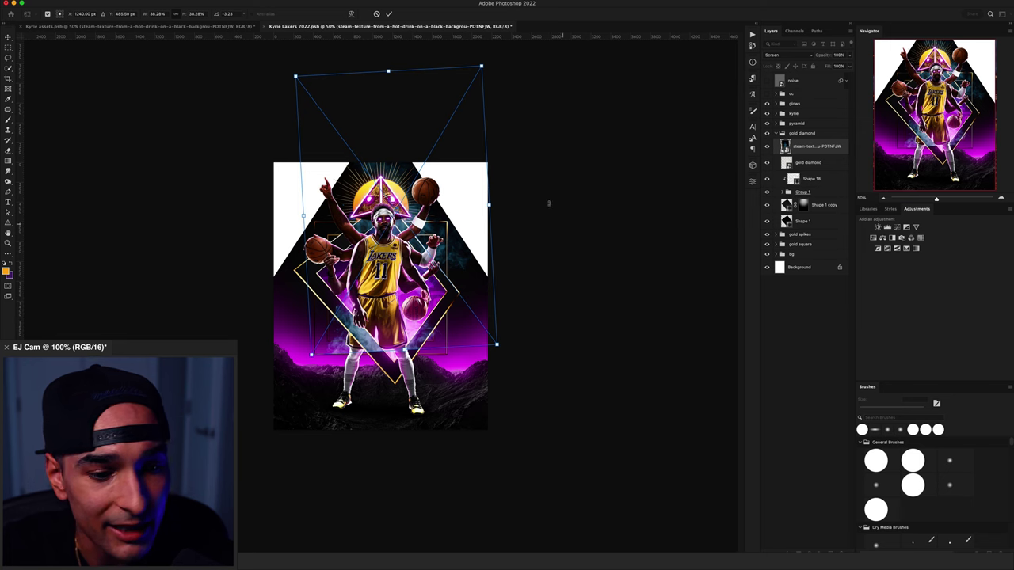
{"action": "left_click_drag", "start_coordinate": [546, 204], "coordinate": [544, 185]}
{"action": "left_click_drag", "start_coordinate": [409, 254], "coordinate": [407, 264]}
{"action": "key", "text": "Return"}
Step: Colorize the steam texture with a Hue/Saturation filter and shift its hue to purple
{"action": "key", "text": "ctrl+u"}
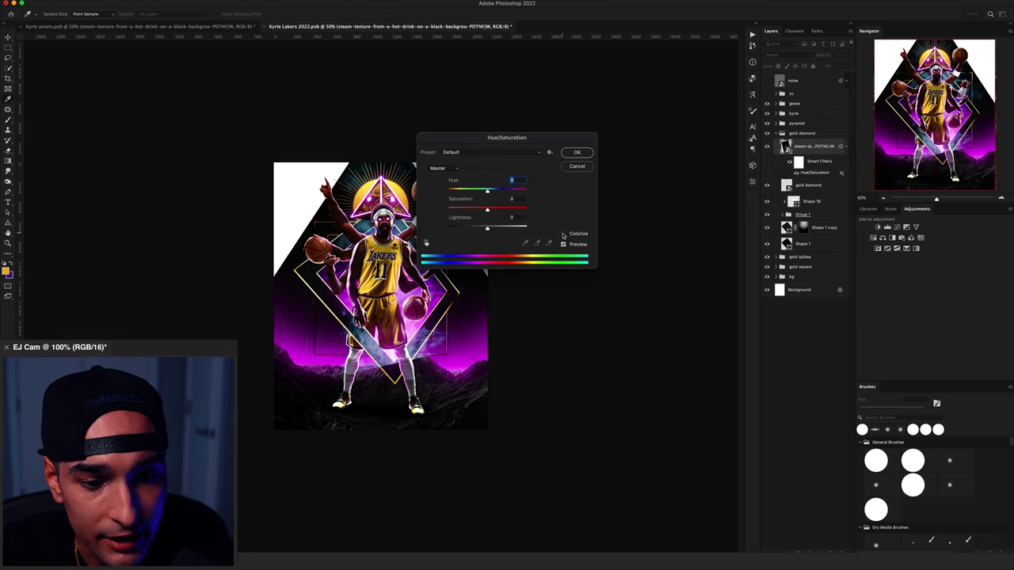
{"action": "left_click", "coordinate": [563, 233]}
{"action": "left_click", "coordinate": [516, 193]}
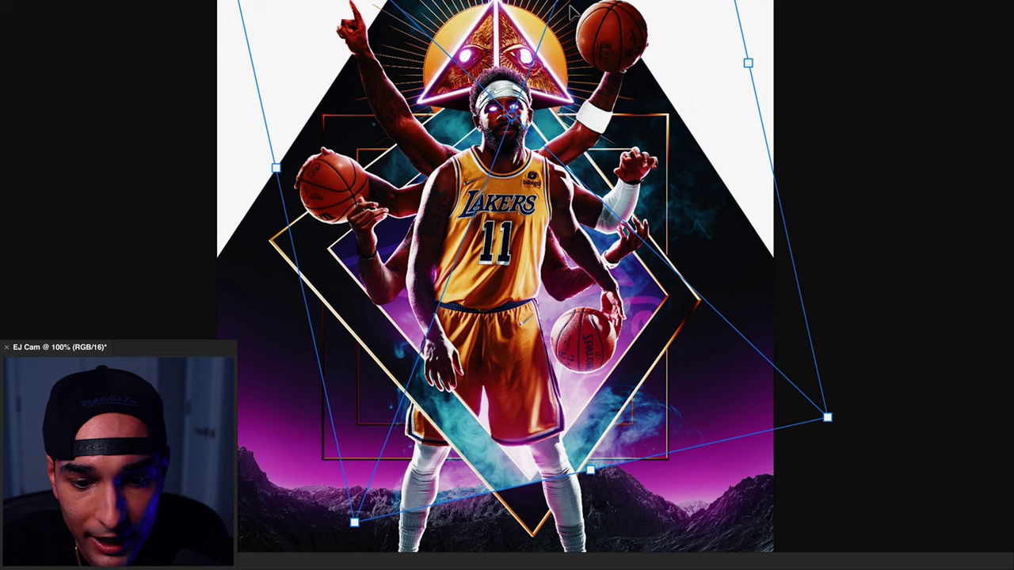
Step: Reposition the teal steam texture over the lower part of the gold diamond
{"action": "left_click_drag", "start_coordinate": [569, 9], "coordinate": [552, 77]}
{"action": "left_click_drag", "start_coordinate": [569, 40], "coordinate": [562, 36]}
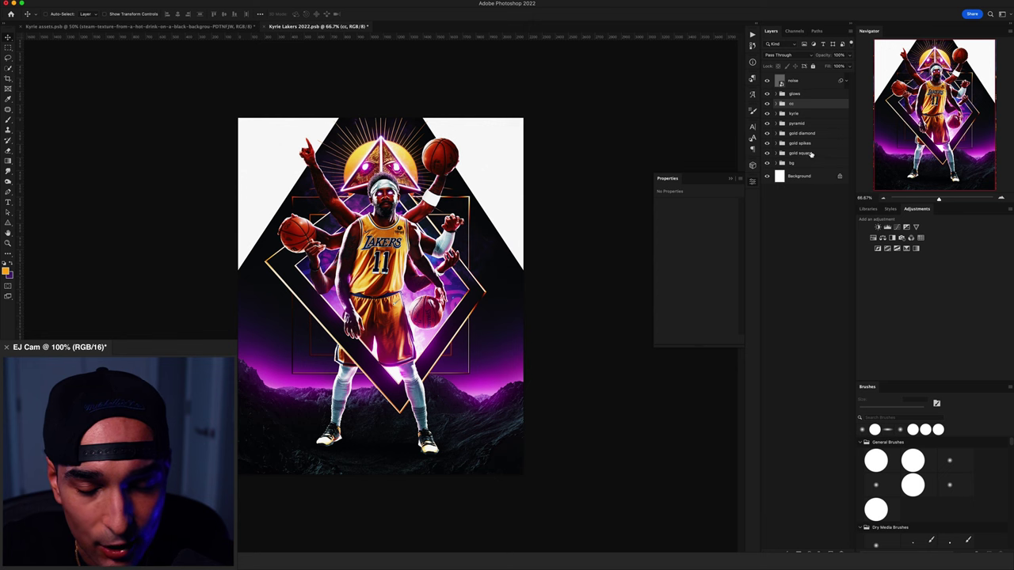
Step: Rotate the anubis artwork 8.93° behind the player's arms and place a mirrored copy on the player's opposite side
{"action": "left_click", "coordinate": [810, 153]}
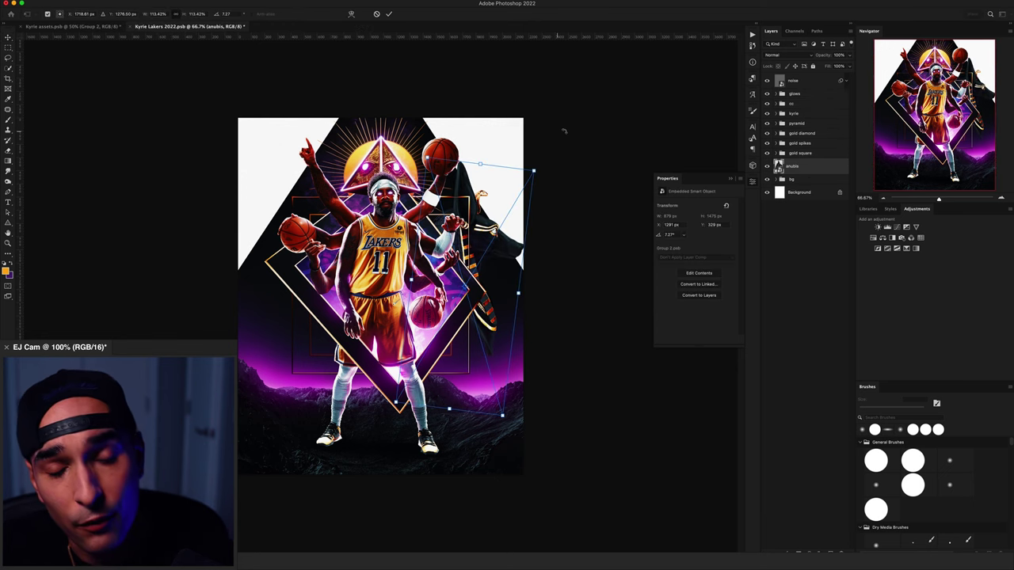
{"action": "left_click_drag", "start_coordinate": [563, 132], "coordinate": [562, 114]}
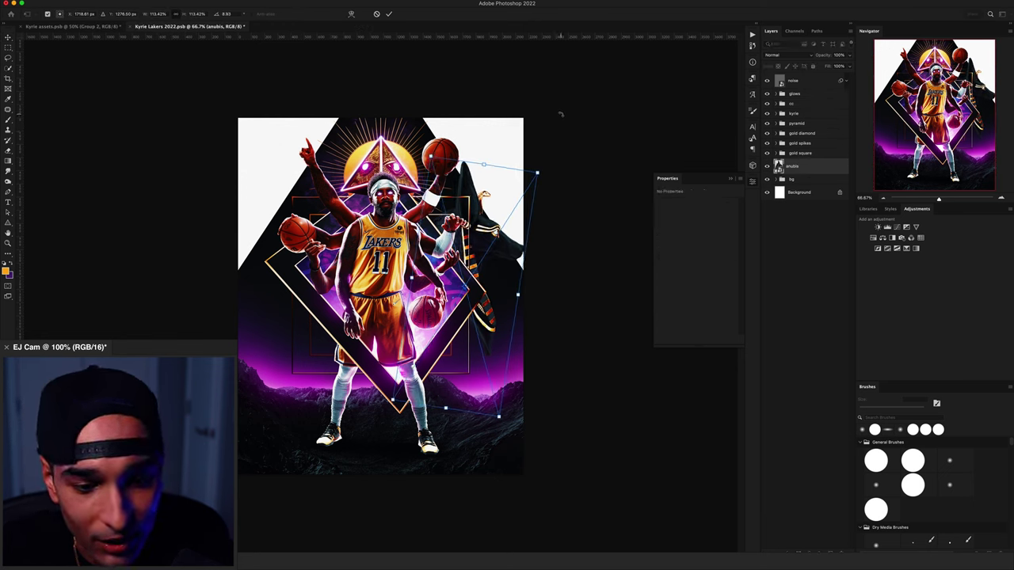
{"action": "key", "text": "Return"}
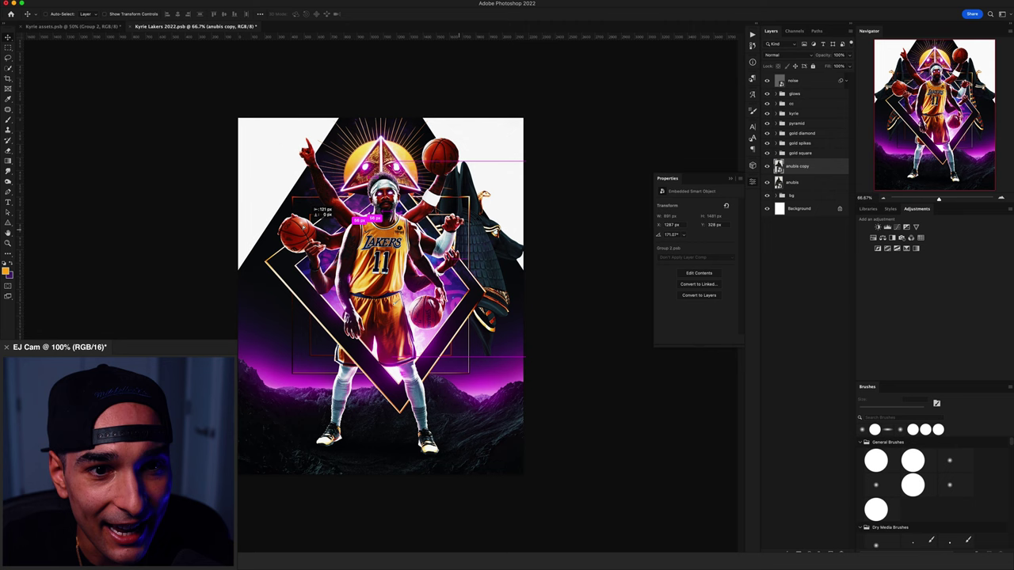
{"action": "left_click_drag", "start_coordinate": [476, 226], "coordinate": [301, 226]}
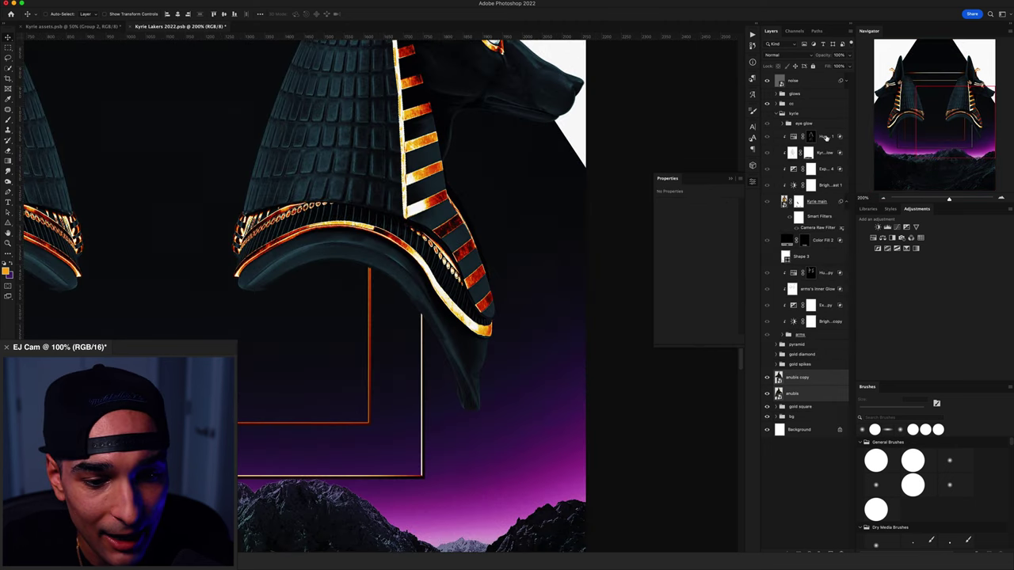
Step: Copy the Hue/Saturation 1 adjustment above the anubis layer, without its mask, and clip it to that layer
{"action": "left_click_drag", "start_coordinate": [826, 138], "coordinate": [825, 385]}
{"action": "right_click", "coordinate": [797, 395]}
{"action": "left_click", "coordinate": [808, 414]}
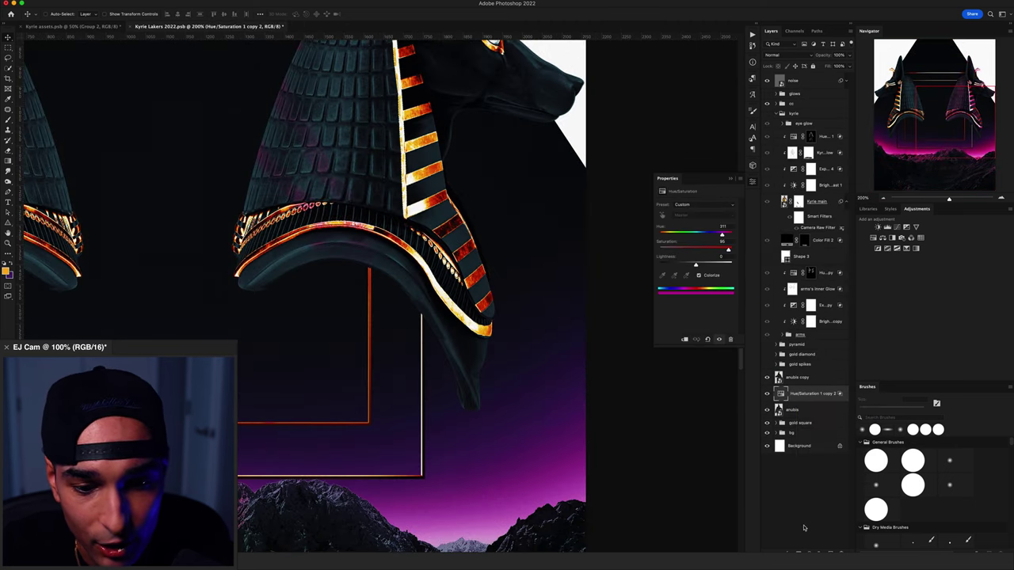
{"action": "left_click", "coordinate": [813, 401], "text": "alt"}
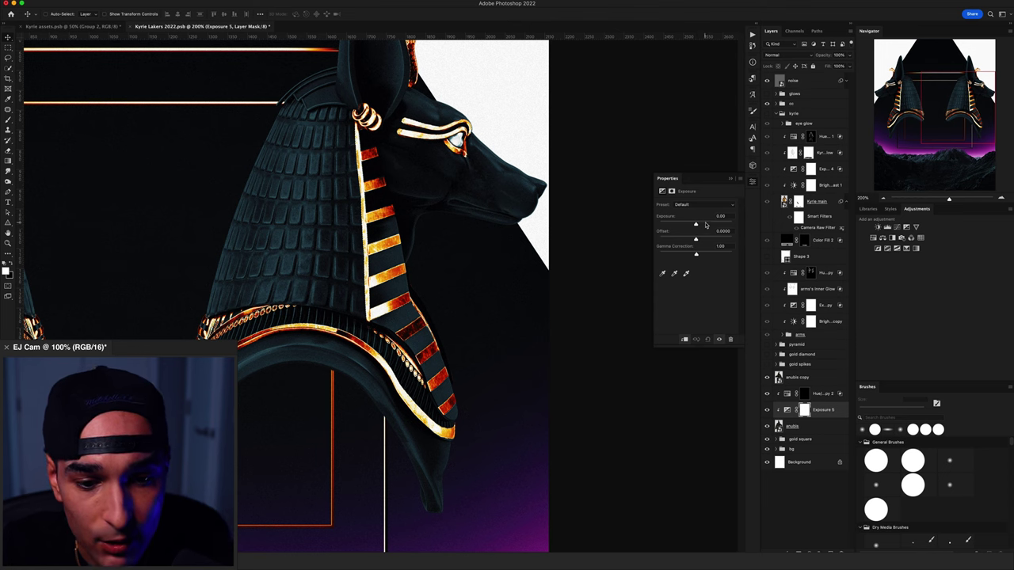
Step: Raise the exposure on the Exposure 5 adjustment above anubis and copy its painted mask onto the Hue/Saturation adjustment
{"action": "left_click_drag", "start_coordinate": [706, 226], "coordinate": [709, 227]}
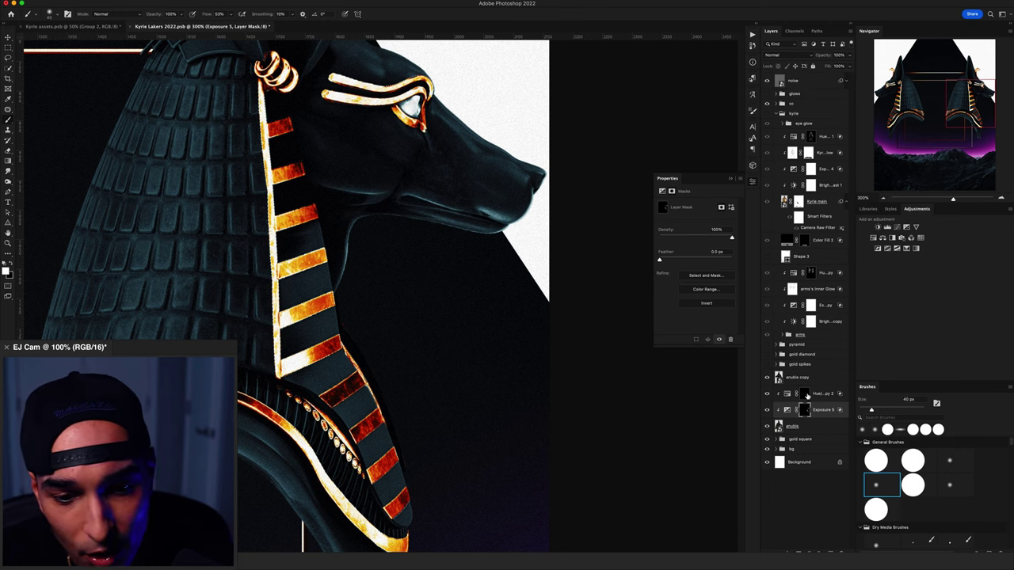
{"action": "left_click_drag", "start_coordinate": [804, 411], "coordinate": [804, 394]}
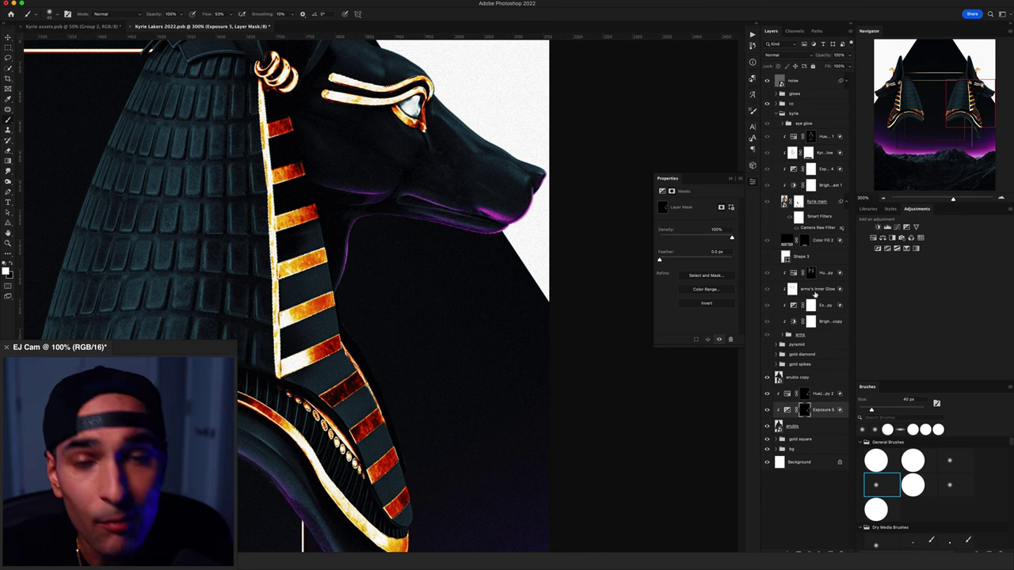
Step: Paint the rim light onto the anubis's Hue/Saturation mask and organize the two anubis figures into separate groups
{"action": "mouse_move", "coordinate": [528, 237]}
{"action": "left_mouse_down"}
{"action": "mouse_move", "coordinate": [554, 271]}
{"action": "mouse_move", "coordinate": [528, 229]}
{"action": "left_mouse_up"}
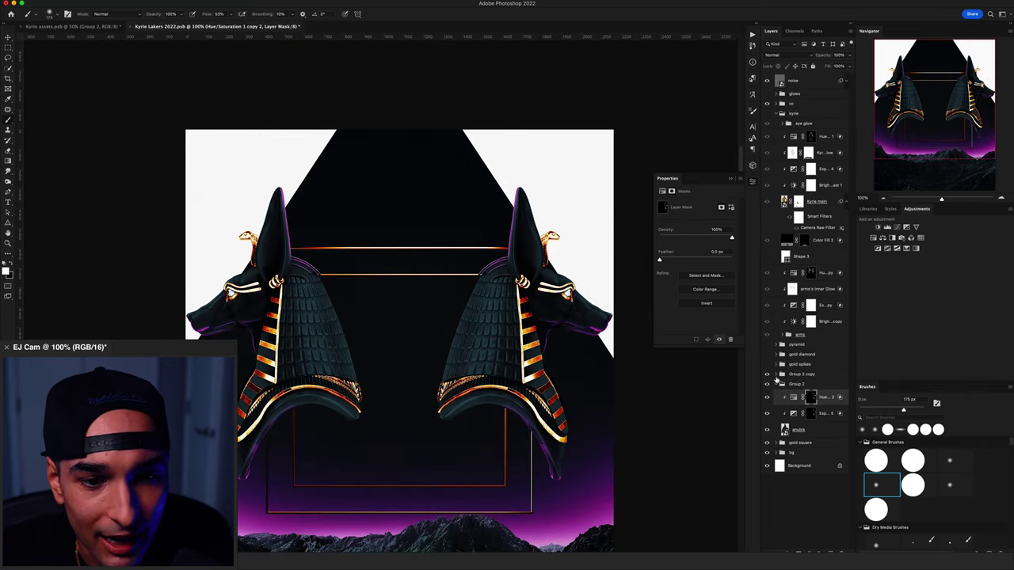
{"action": "left_click", "coordinate": [781, 374]}
{"action": "left_click", "coordinate": [809, 386]}
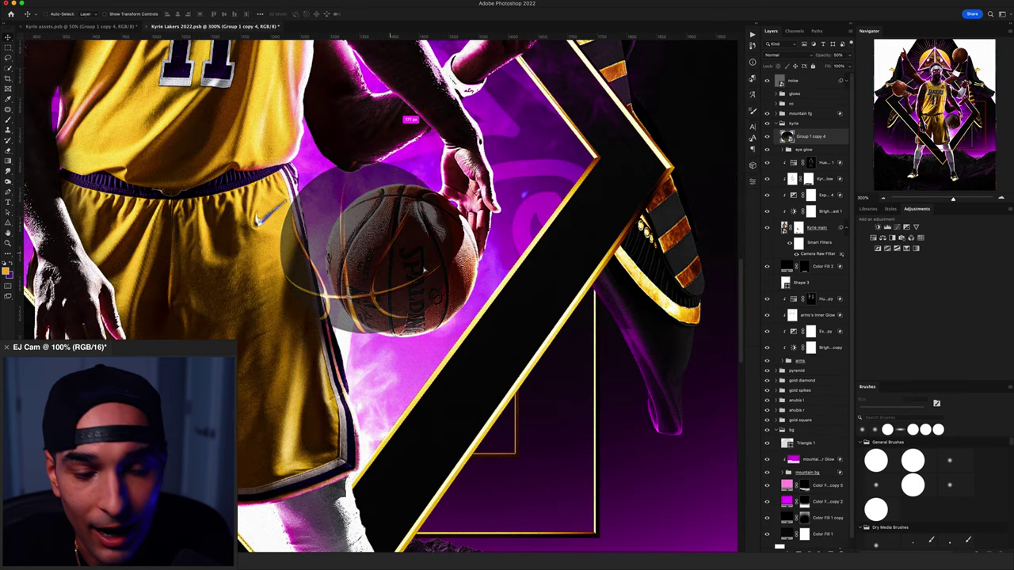
Step: Scale, rotate and fit basketball copies into the player's lower, raised and side hands, and paint rim light on the lower ball's mask
{"action": "left_click_drag", "start_coordinate": [400, 238], "coordinate": [426, 269]}
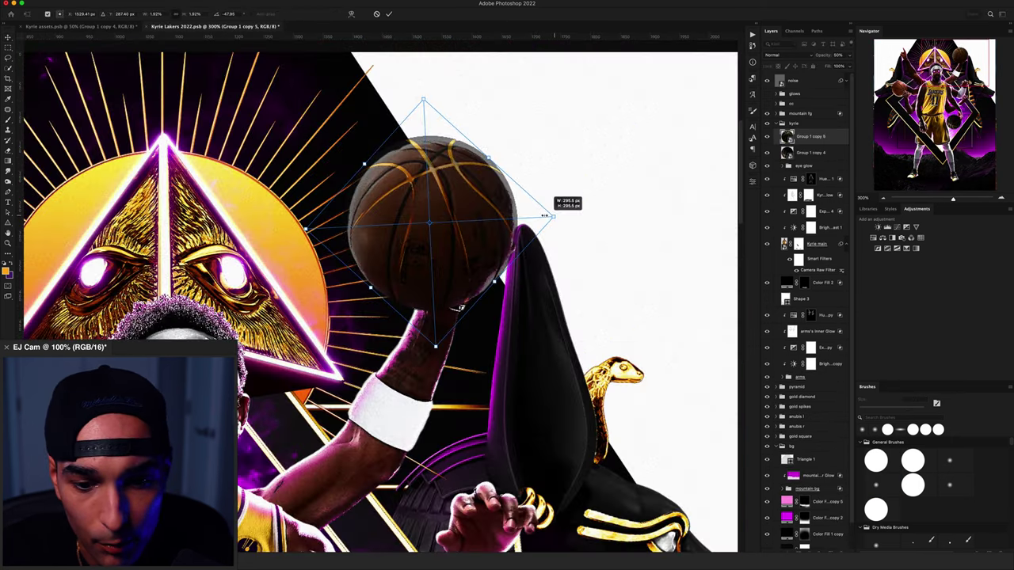
{"action": "left_click_drag", "start_coordinate": [554, 202], "coordinate": [553, 208]}
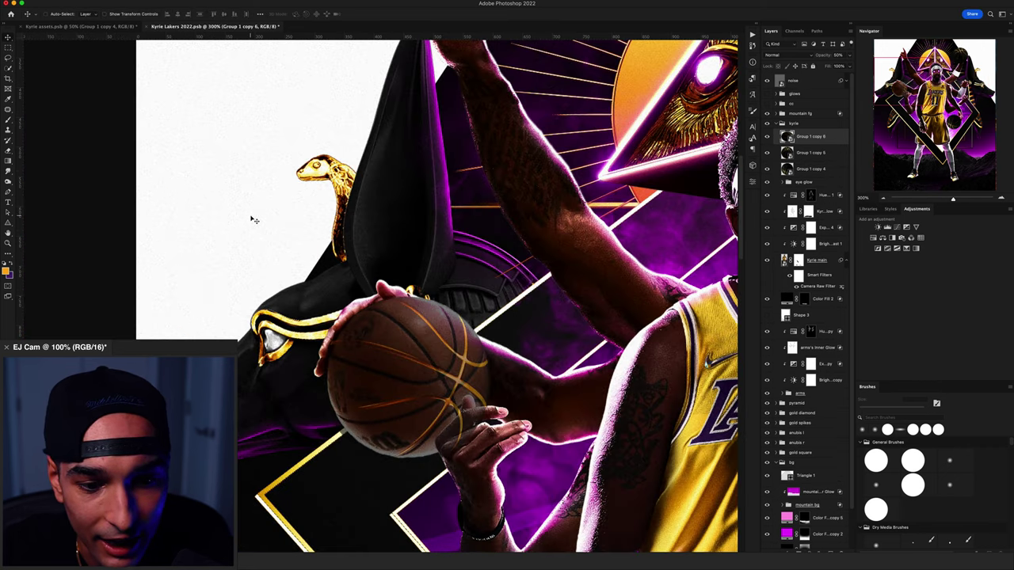
{"action": "key", "text": "super+t"}
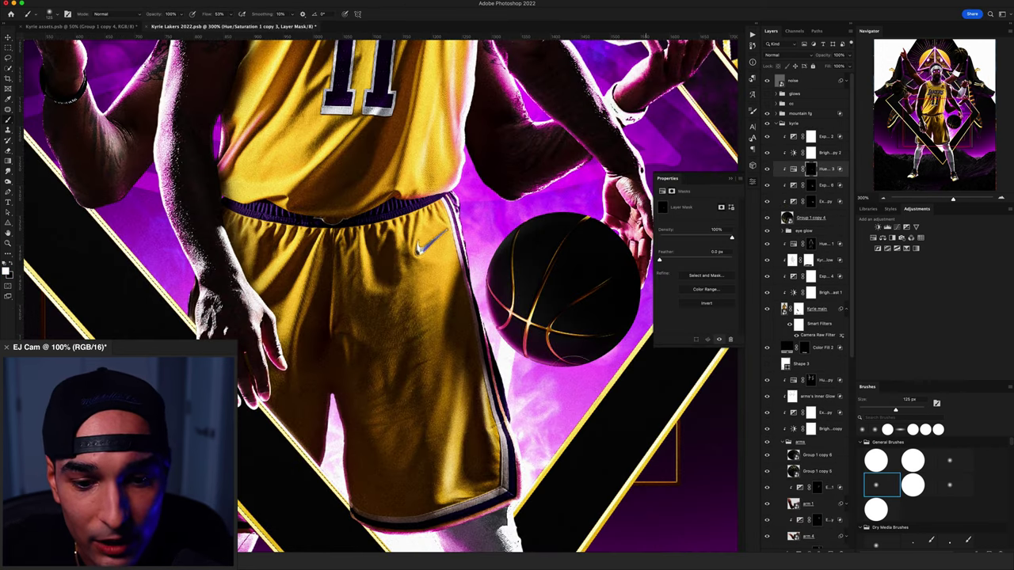
{"action": "left_click_drag", "start_coordinate": [609, 354], "coordinate": [503, 344]}
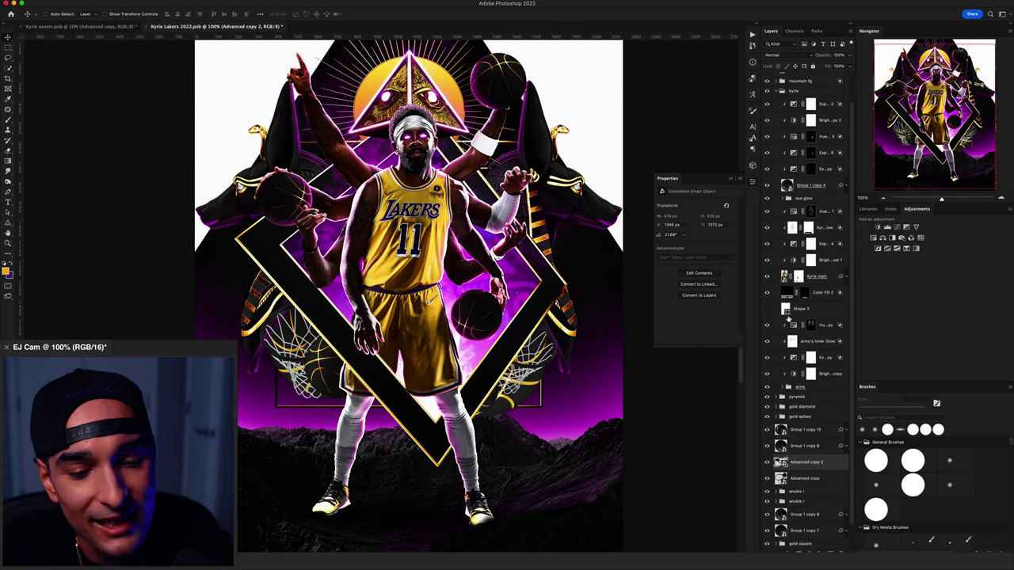
Step: Move the Group 1 copy 7 basketball slightly upward behind the background hoop net
{"action": "scroll", "coordinate": [849, 449], "scroll_direction": "down", "scroll_amount": 2}
{"action": "left_click", "coordinate": [802, 504]}
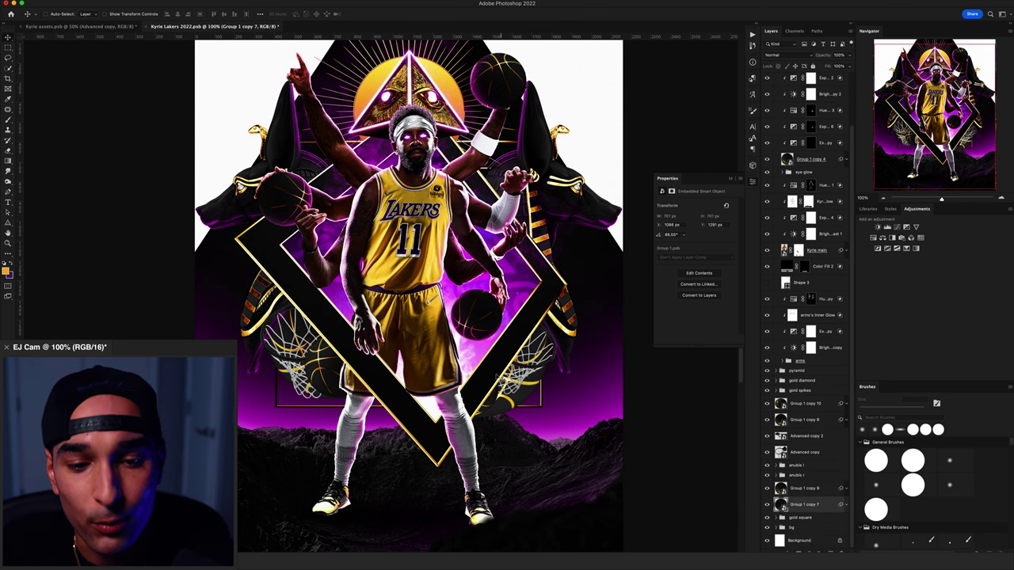
{"action": "left_click_drag", "start_coordinate": [503, 399], "coordinate": [509, 369]}
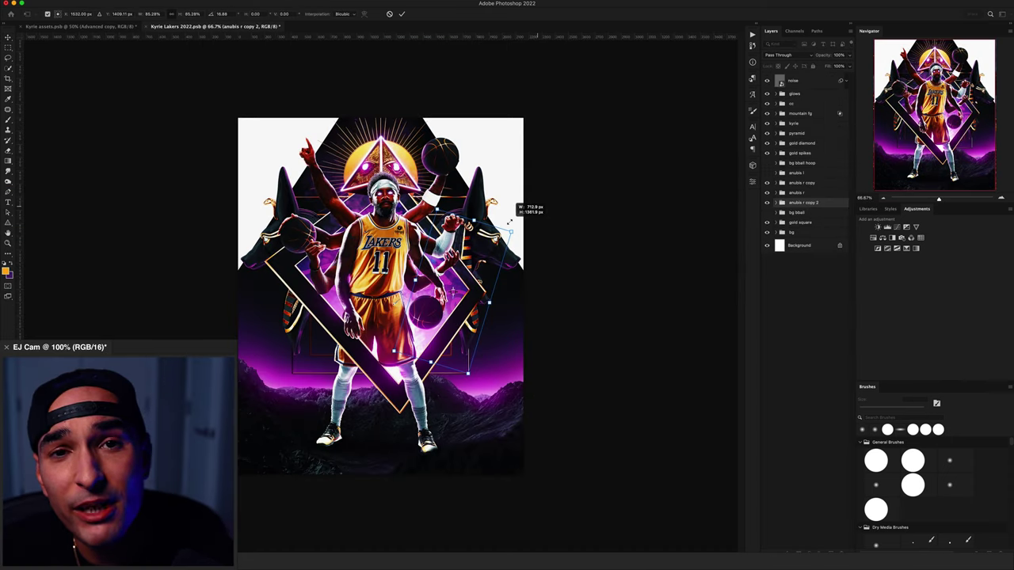
Step: Scale a rotated copy of the anubis r group to about 85% and position it behind and below the main figure
{"action": "key", "text": "Return"}
{"action": "left_click_drag", "start_coordinate": [462, 306], "coordinate": [505, 291]}
{"action": "key", "text": "ctrl+t"}
{"action": "mouse_move", "coordinate": [511, 236]}
{"action": "left_mouse_down"}
{"action": "mouse_move", "coordinate": [502, 244]}
{"action": "mouse_move", "coordinate": [516, 240]}
{"action": "left_mouse_up"}
{"action": "key", "text": "Return"}
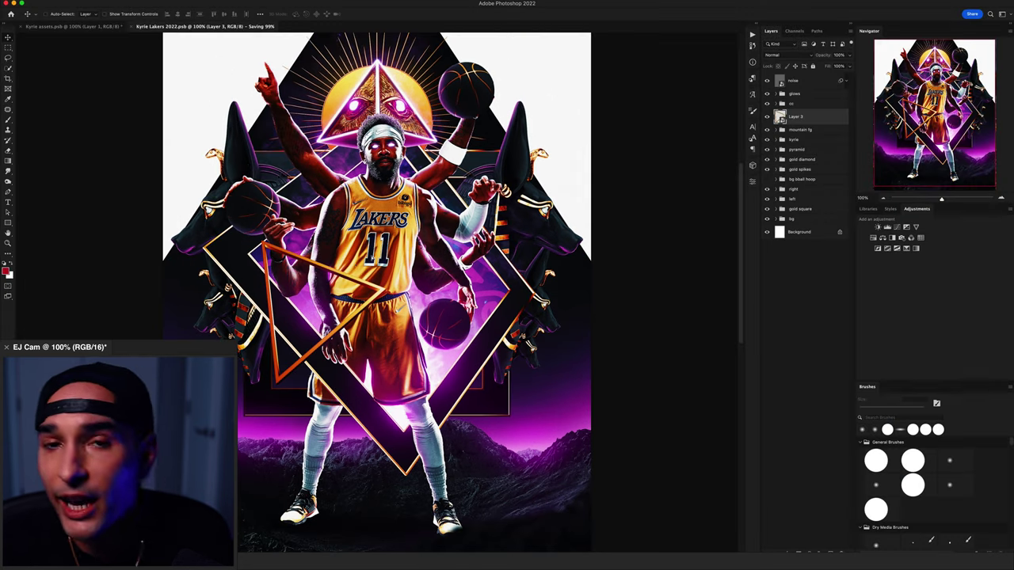
Step: Move the gold triangle on Layer 3 into the lower-left corner of the poster
{"action": "left_click_drag", "start_coordinate": [351, 307], "coordinate": [430, 318]}
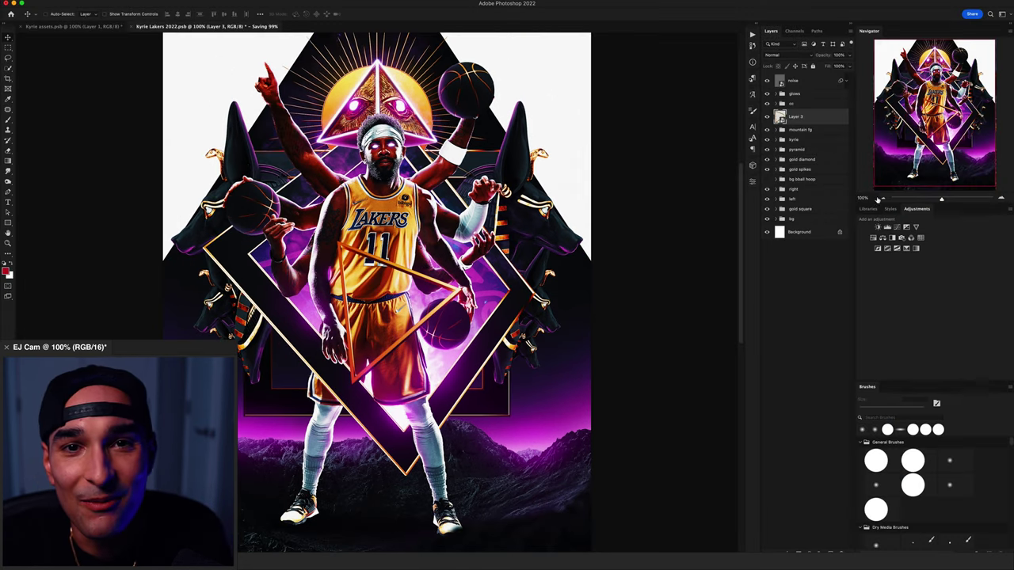
{"action": "key", "text": "super+minus"}
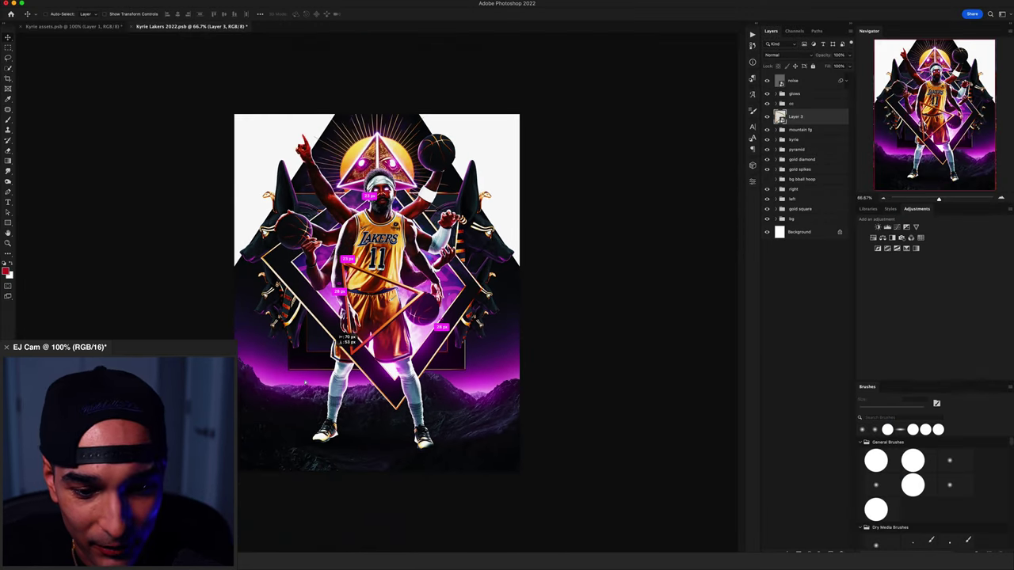
{"action": "left_click_drag", "start_coordinate": [402, 278], "coordinate": [313, 408]}
Step: Place a smaller, rotated copy of the gold triangle in the poster's upper-right corner and stack it behind the anubis groups
{"action": "key", "text": "super+t"}
{"action": "left_click_drag", "start_coordinate": [507, 141], "coordinate": [485, 157]}
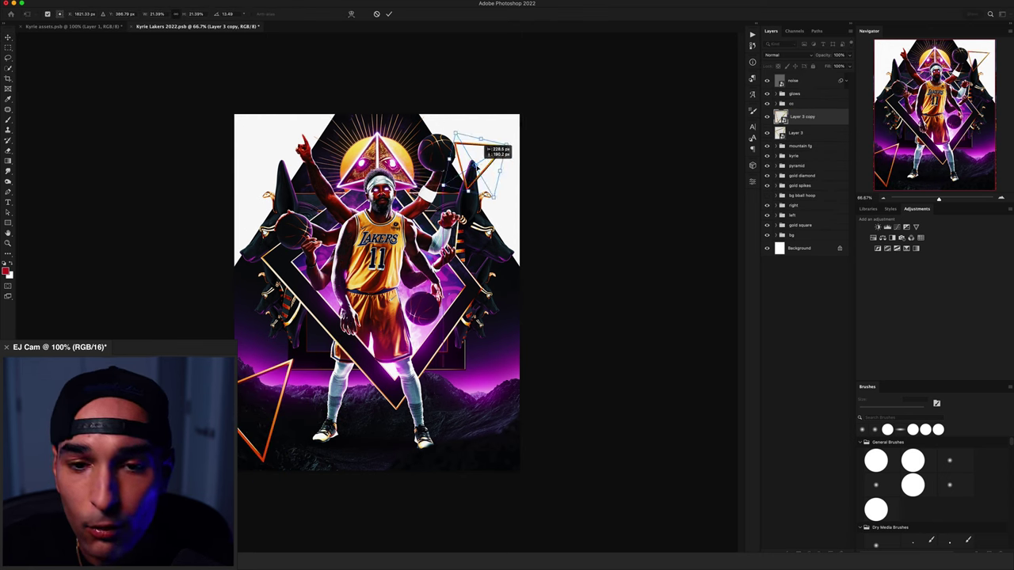
{"action": "key", "text": "Return"}
{"action": "left_click_drag", "start_coordinate": [811, 119], "coordinate": [802, 219]}
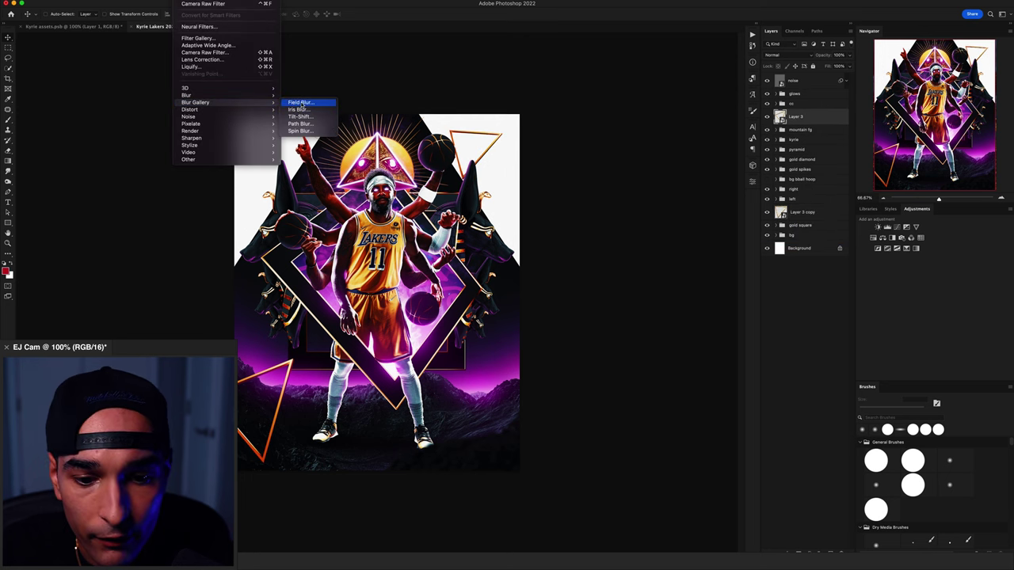
Step: Apply a 15 px Field Blur to the foreground triangle on Layer 3 and nudge it toward the poster's edge
{"action": "left_click", "coordinate": [301, 103]}
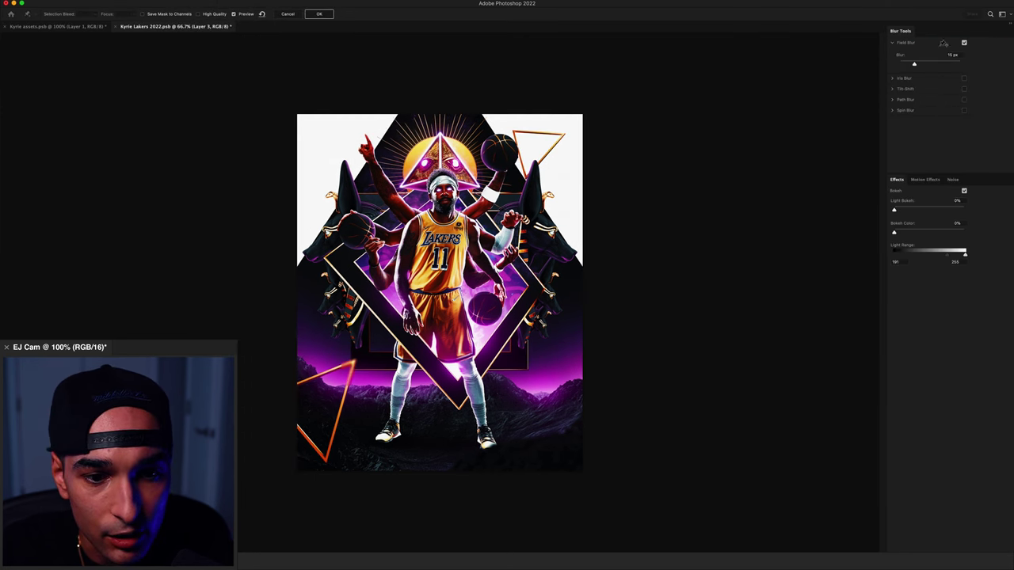
{"action": "key", "text": "Return"}
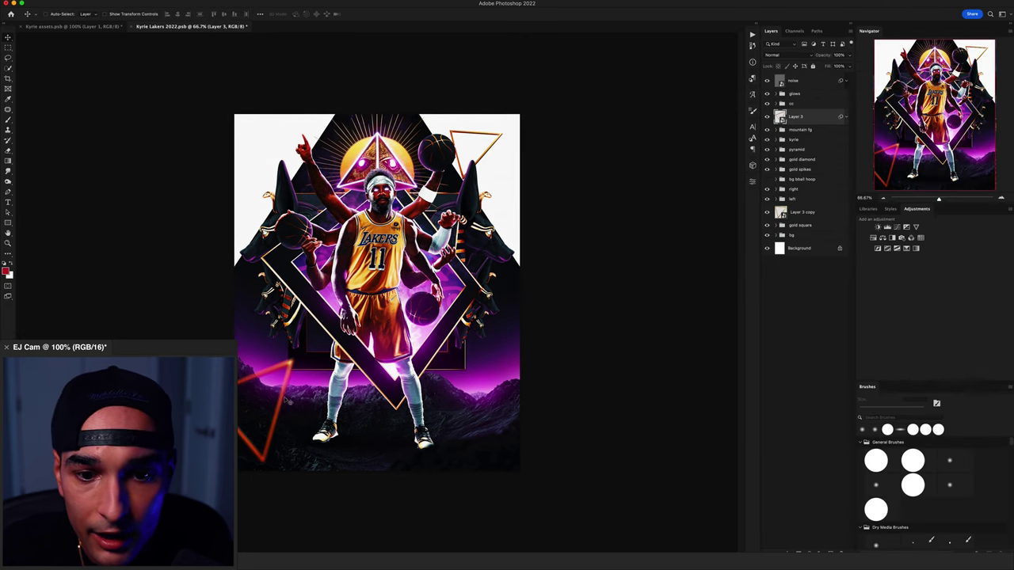
{"action": "left_click_drag", "start_coordinate": [287, 401], "coordinate": [282, 399]}
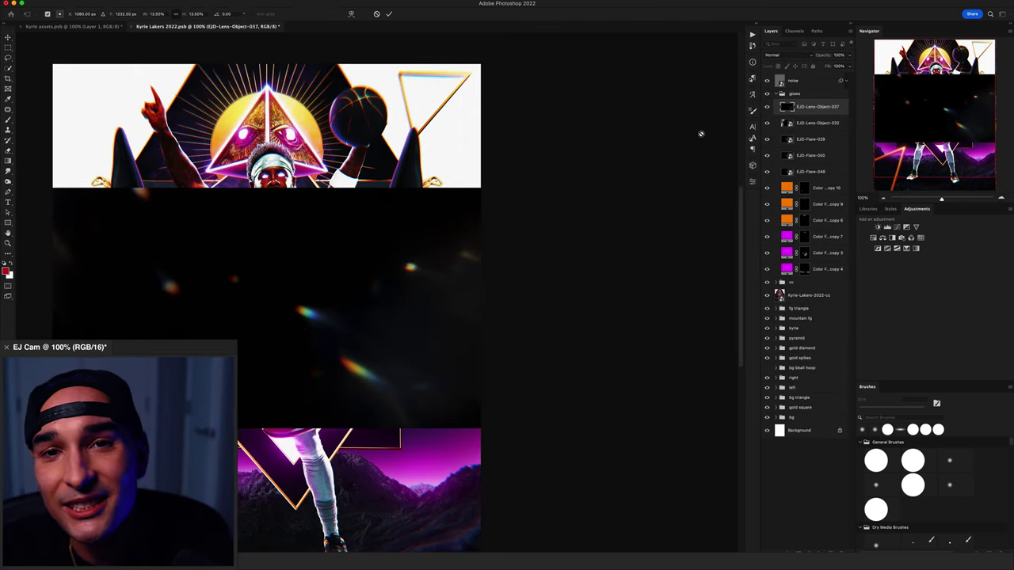
Step: Place the EJD lens object and flare images in the glows group and hide all five layers
{"action": "key", "text": "Return"}
{"action": "key", "text": "Return"}
{"action": "left_click_drag", "start_coordinate": [769, 171], "coordinate": [766, 107]}
Step: Show only the EJD-Flare-048 layer among the flares and set its blend mode to Screen
{"action": "left_click", "coordinate": [805, 172]}
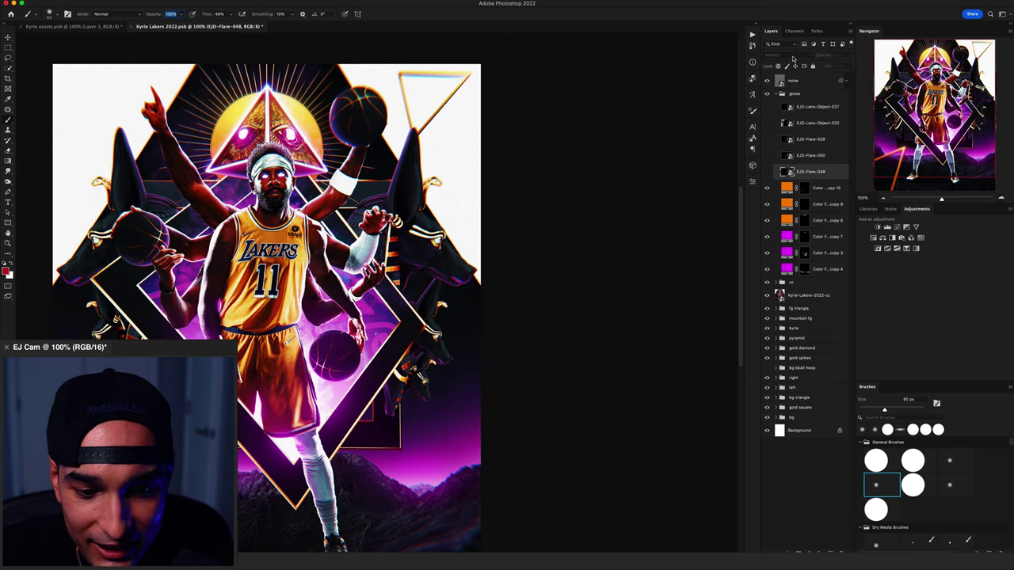
{"action": "left_click", "coordinate": [766, 171]}
{"action": "left_click", "coordinate": [788, 56]}
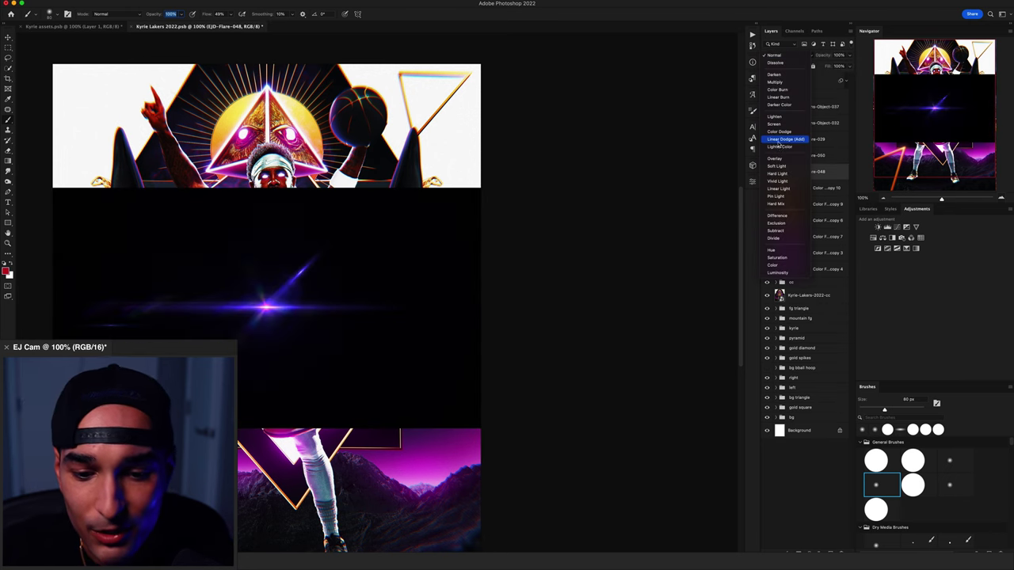
{"action": "left_click", "coordinate": [784, 143]}
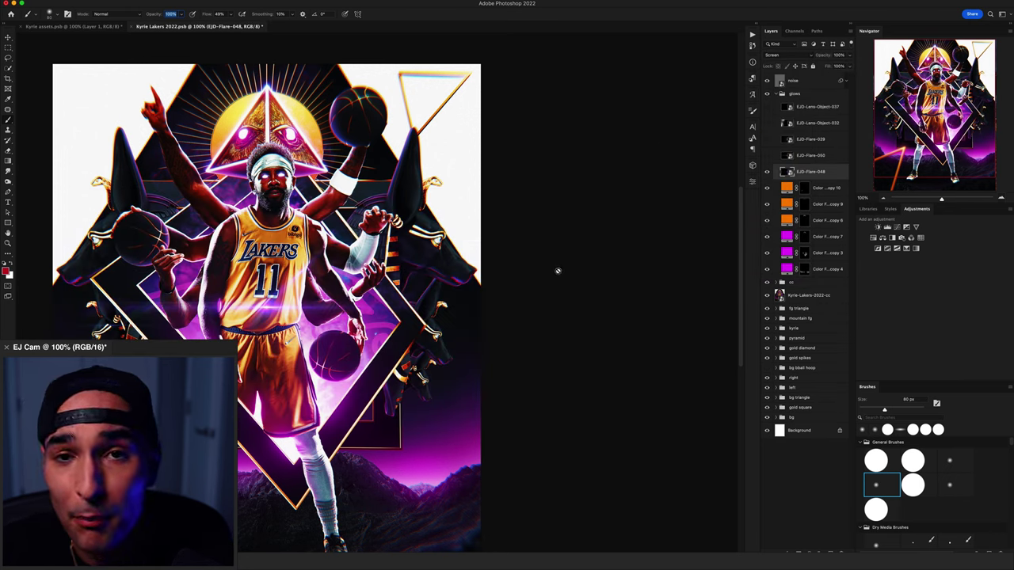
Step: Shrink EJD-Flare-048 onto one of the pyramid's glowing eyes and position a mirrored copy over the other eye
{"action": "left_click_drag", "start_coordinate": [547, 112], "coordinate": [481, 148]}
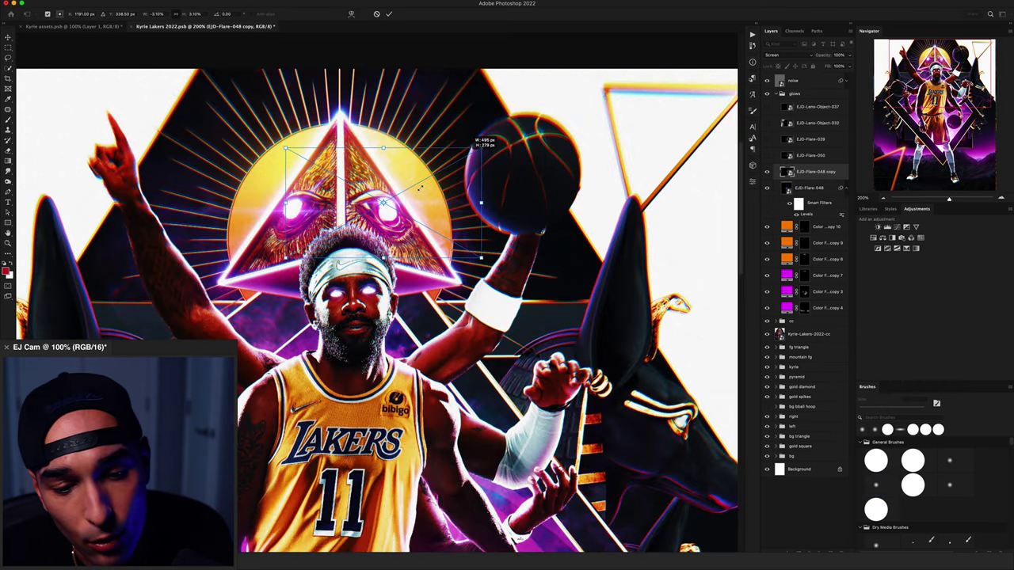
{"action": "left_click_drag", "start_coordinate": [436, 182], "coordinate": [449, 175]}
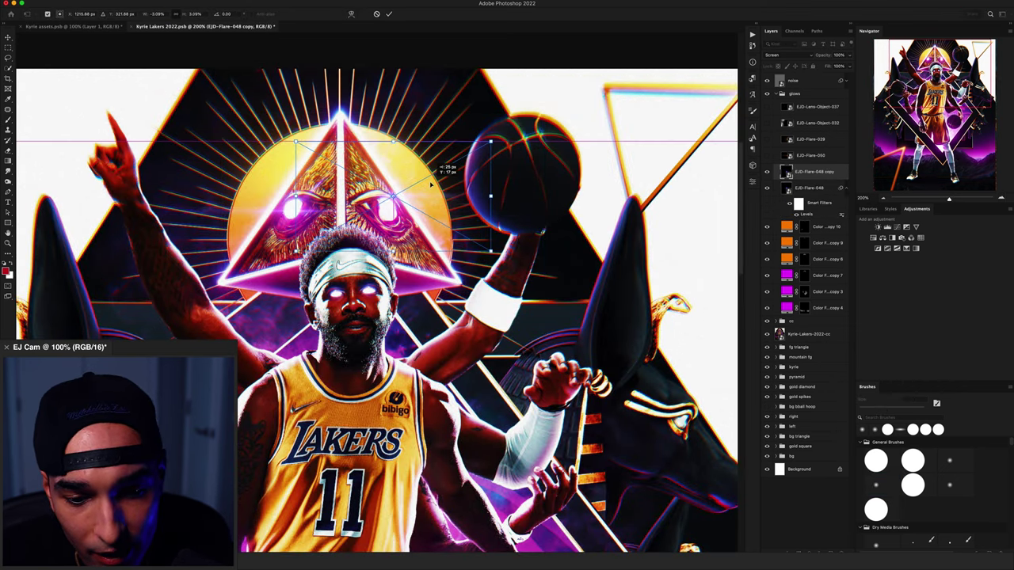